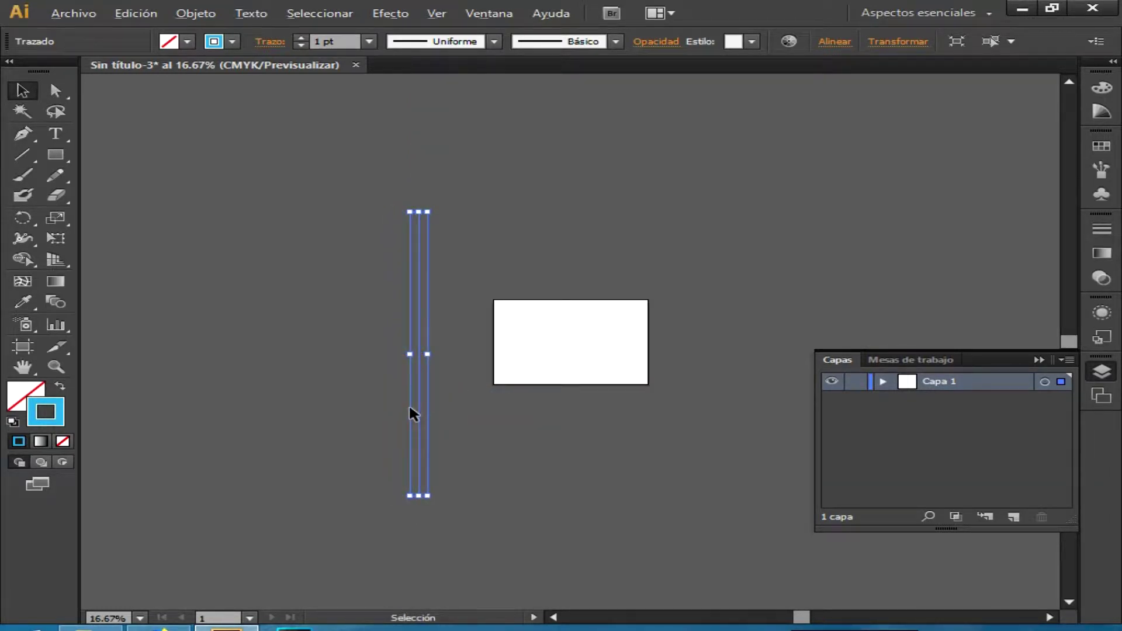
# Place a copy of the vertical line on the opposite side of the artboard, level with the original, and clear the selection
pyautogui.moveTo(420, 409); pyautogui.dragTo(726, 411)
pyautogui.hotkey('ctrl', '+')
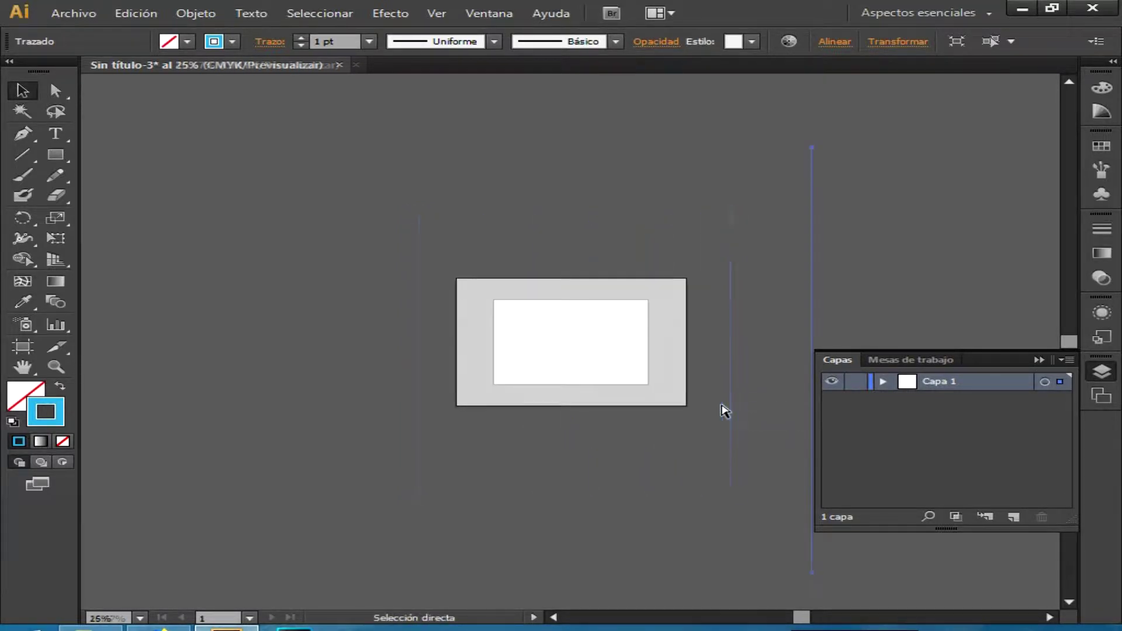
pyautogui.hotkey('ctrl', '+')
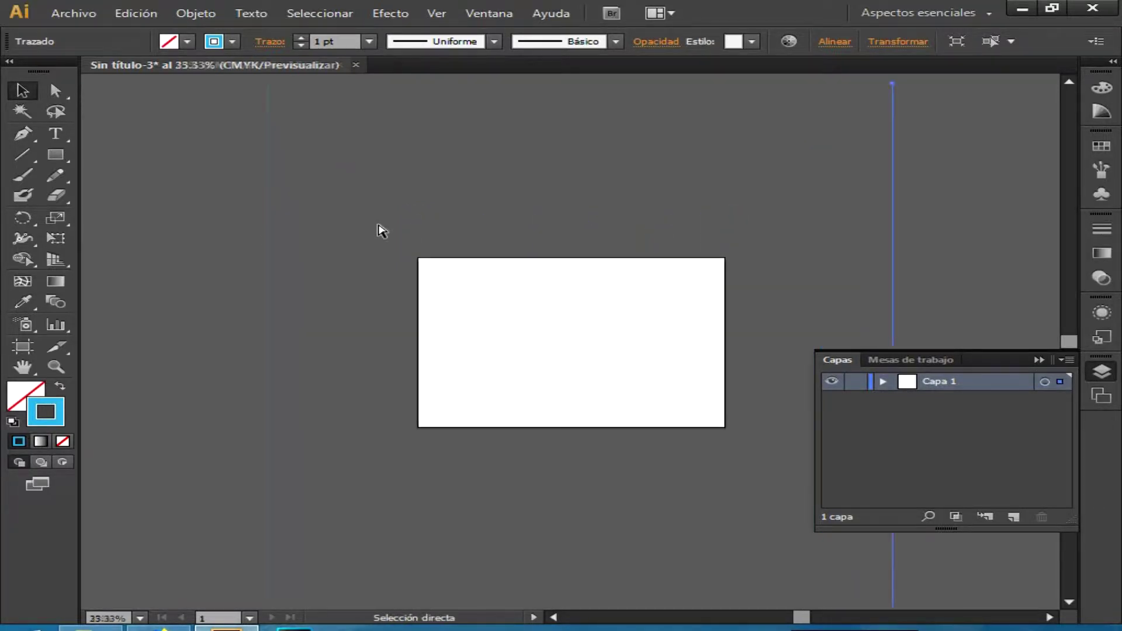
pyautogui.click(268, 170)
pyautogui.click(920, 179)
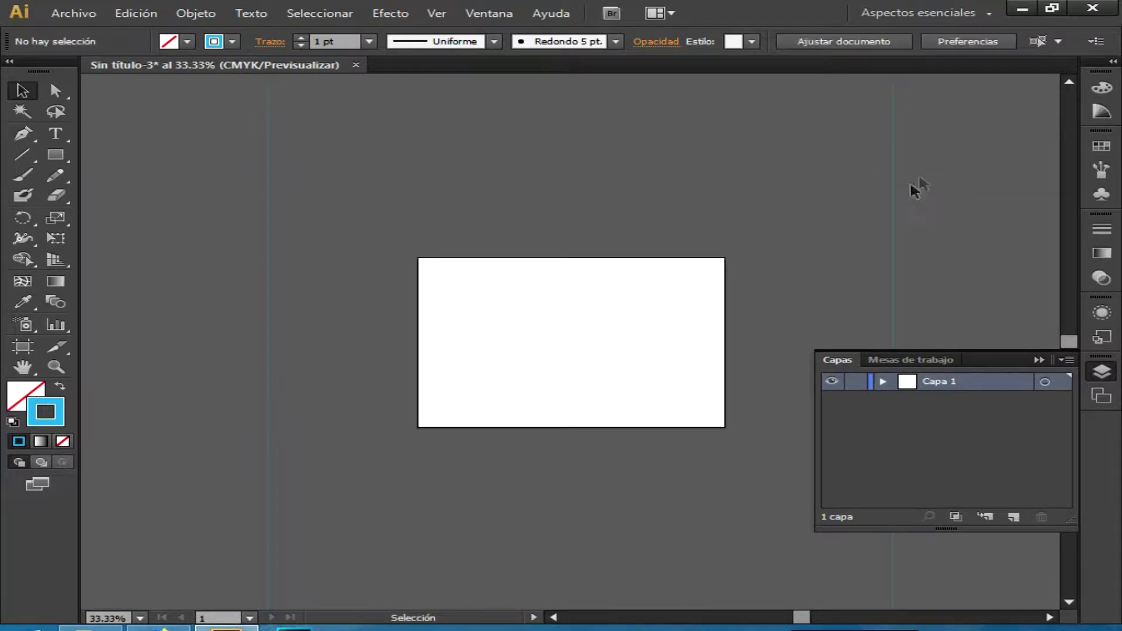
# Show the Alinear options and select both vertical lines flanking the artboard
pyautogui.moveTo(971, 192); pyautogui.dragTo(970, 192)
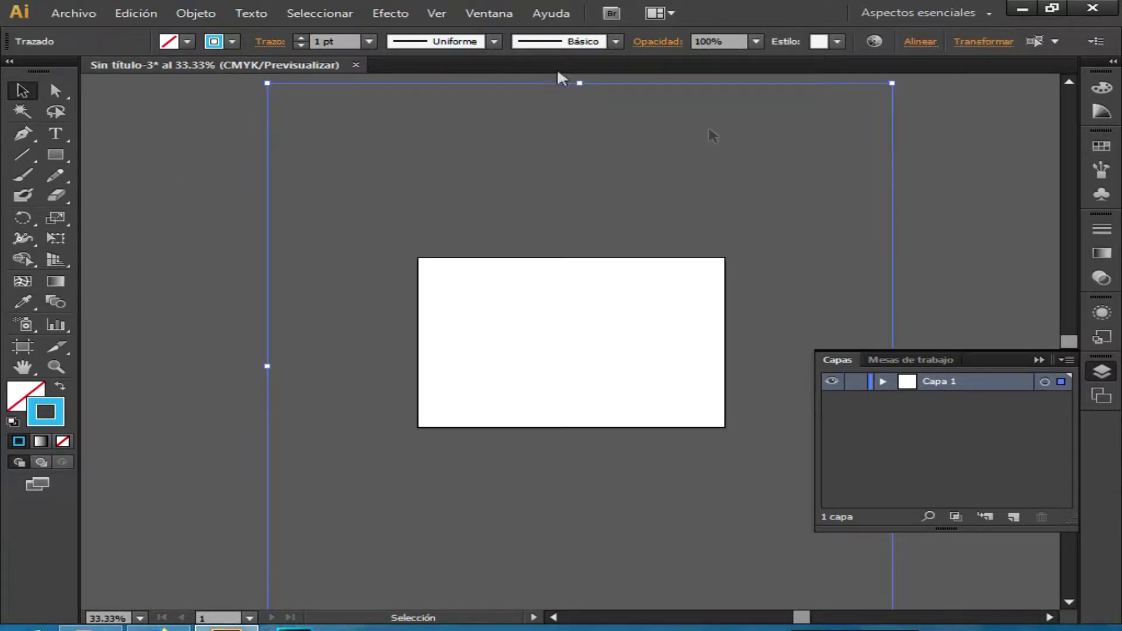
pyautogui.click(485, 14)
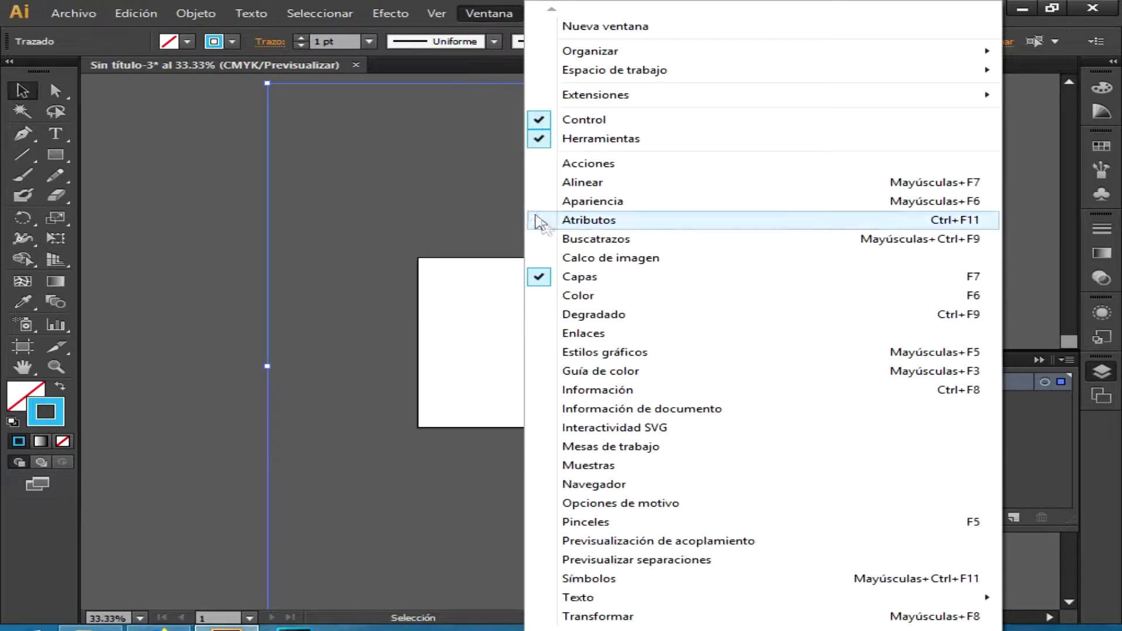
pyautogui.click(569, 239)
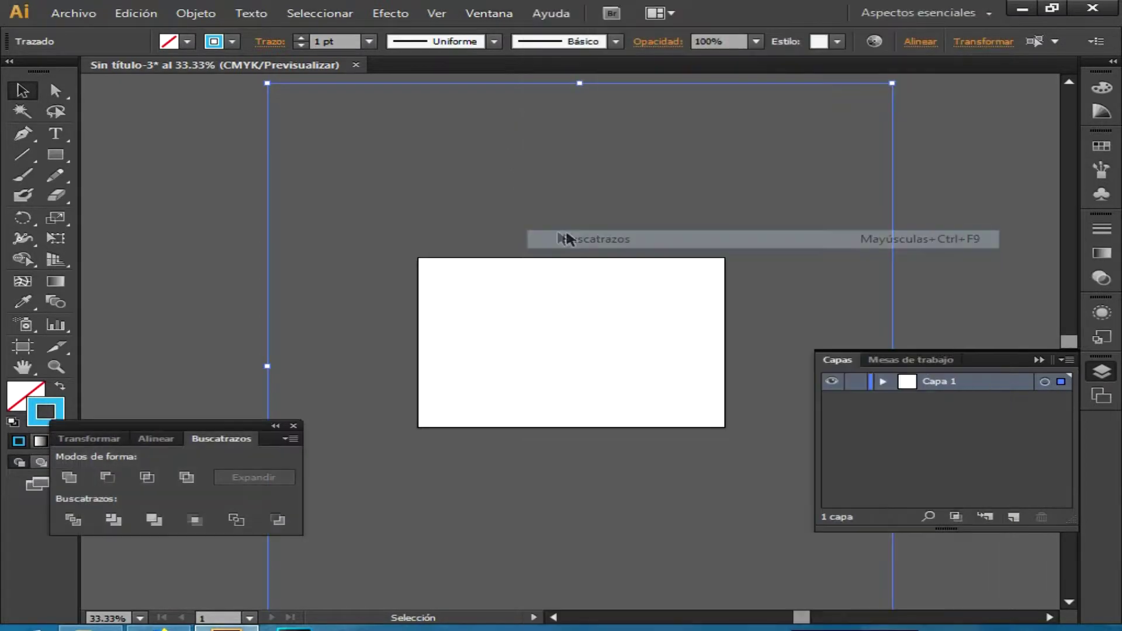
pyautogui.click(166, 440)
pyautogui.click(223, 359)
pyautogui.moveTo(231, 163); pyautogui.dragTo(924, 196)
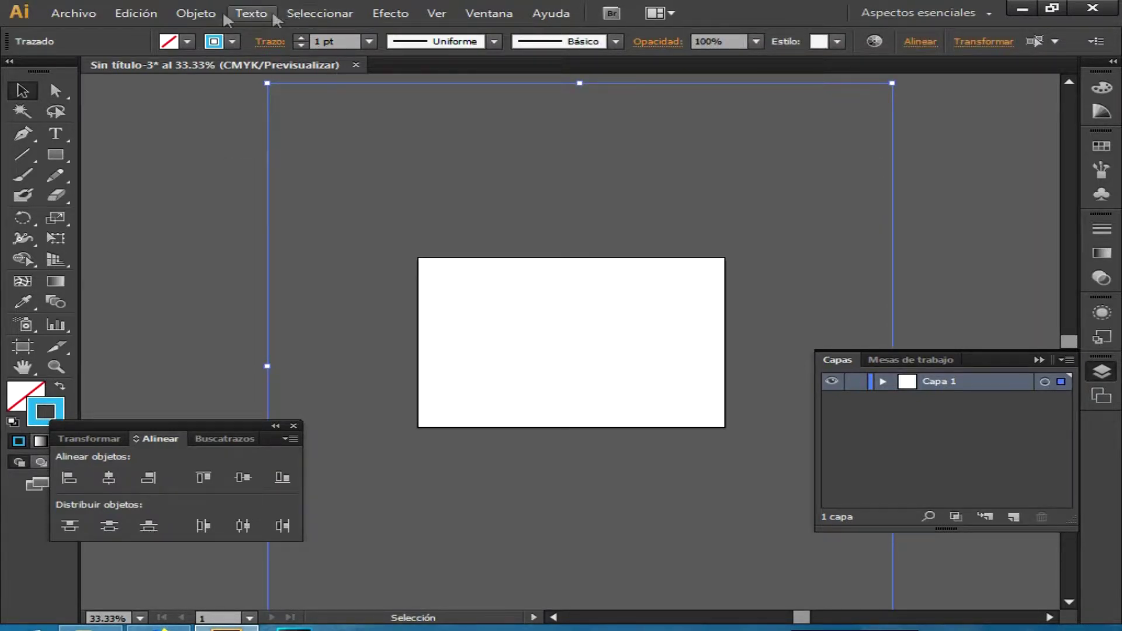
# Set the blend options for the two lines to Pasos especificados with 40 steps
pyautogui.click(196, 12)
pyautogui.moveTo(496, 401)
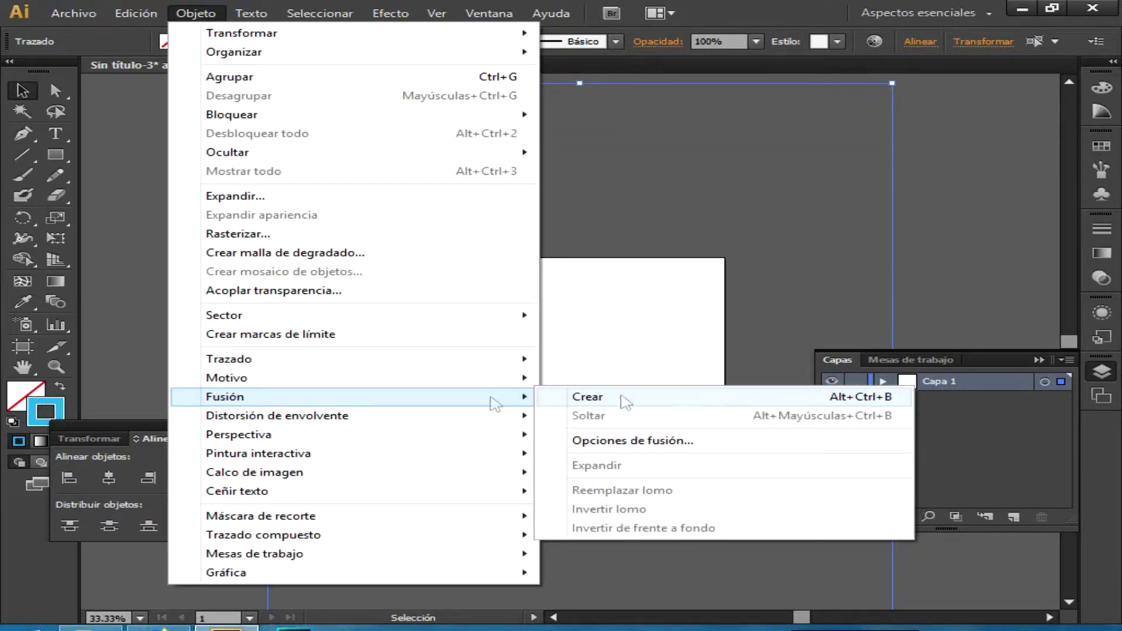
pyautogui.click(678, 441)
pyautogui.click(555, 281)
pyautogui.click(555, 280)
pyautogui.click(555, 280)
pyautogui.click(546, 292)
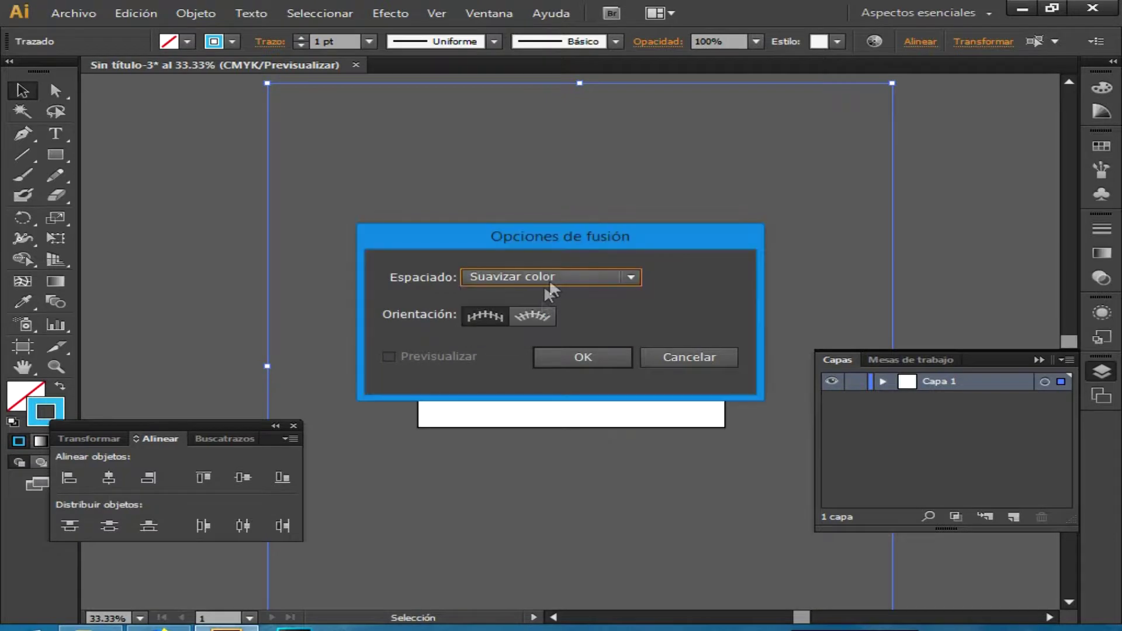
pyautogui.click(552, 286)
pyautogui.click(549, 328)
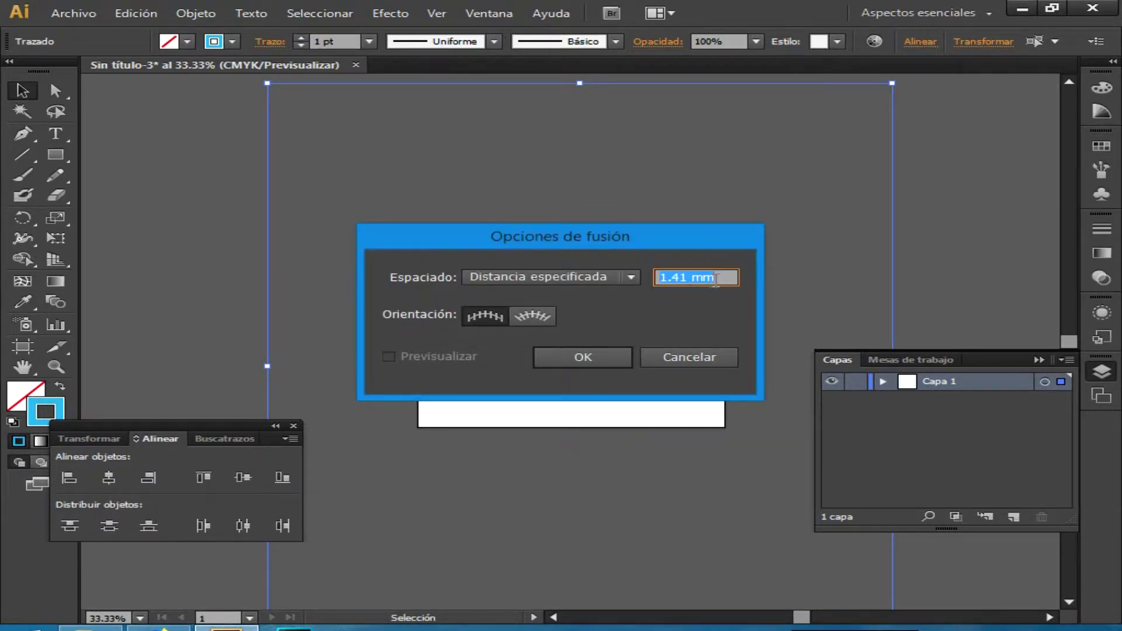
pyautogui.click(595, 278)
pyautogui.click(584, 314)
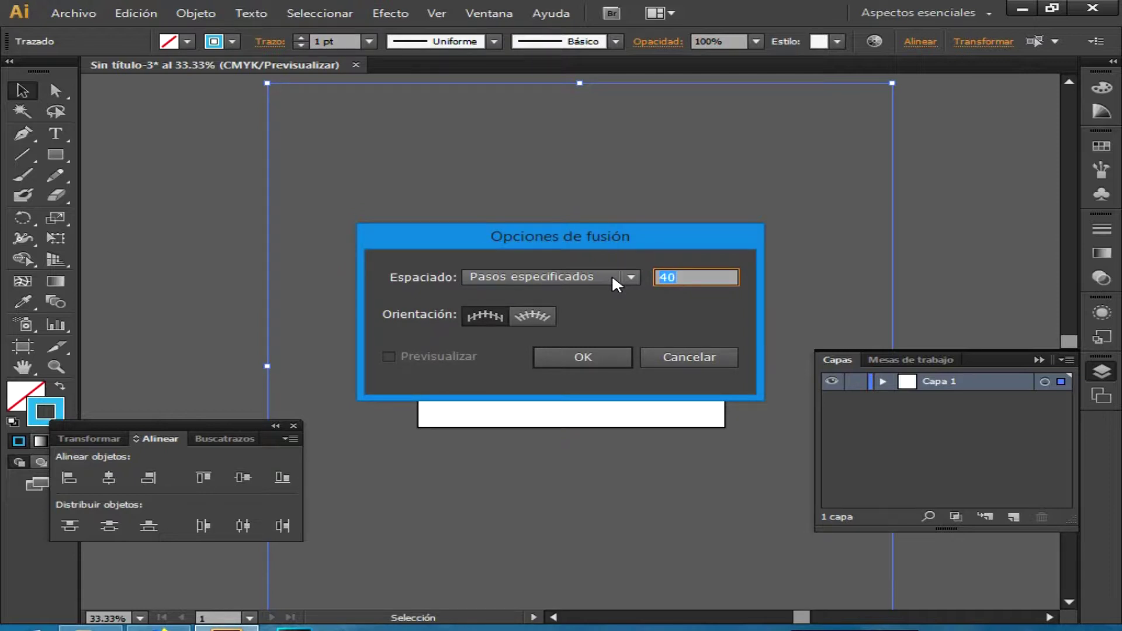
pyautogui.click(584, 355)
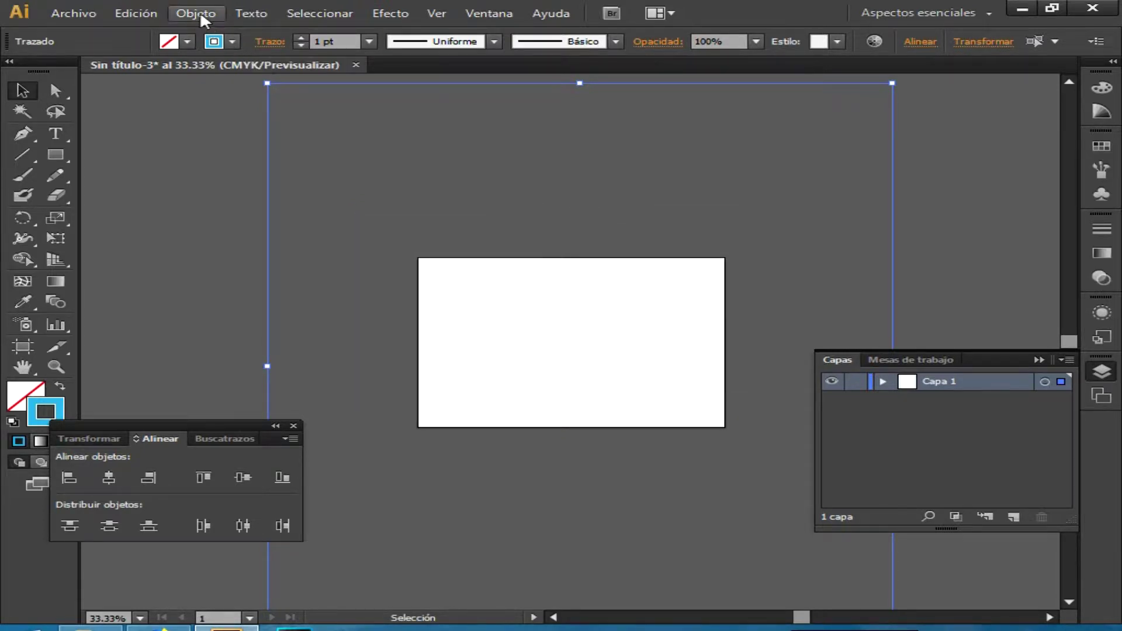
# Create a blend between the two vertical lines and deselect it
pyautogui.click(201, 13)
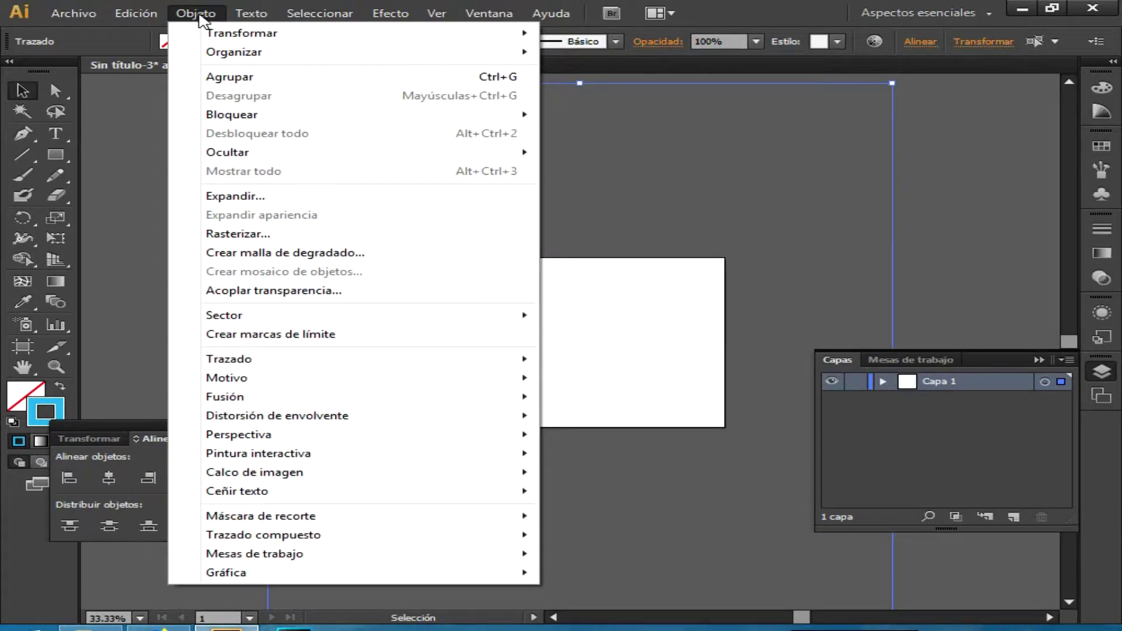
pyautogui.moveTo(436, 396)
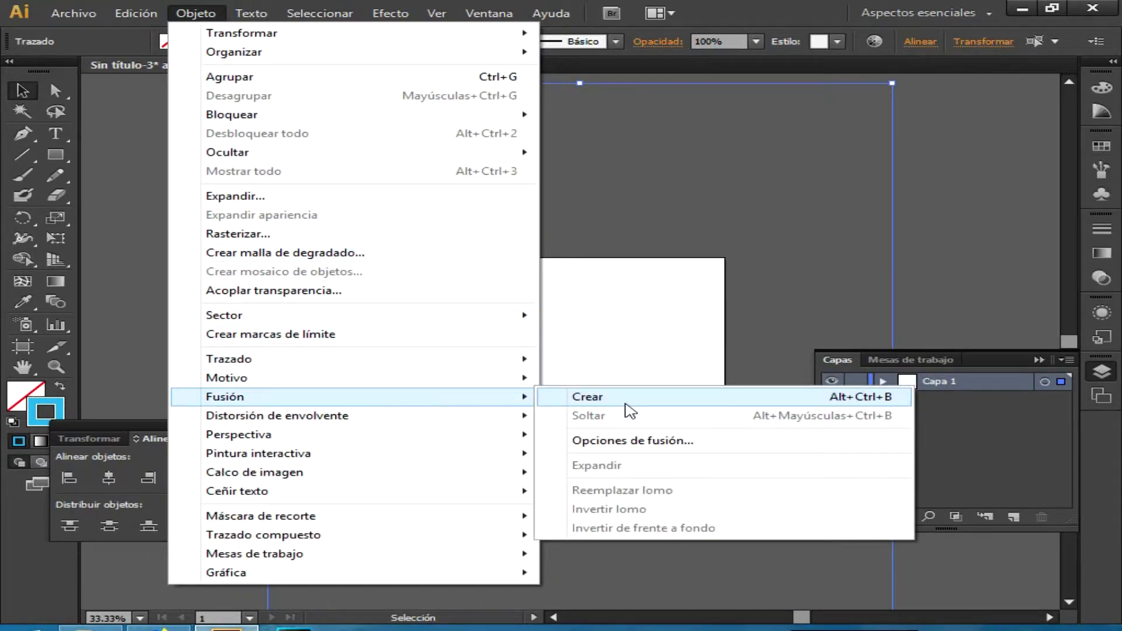
pyautogui.click(626, 403)
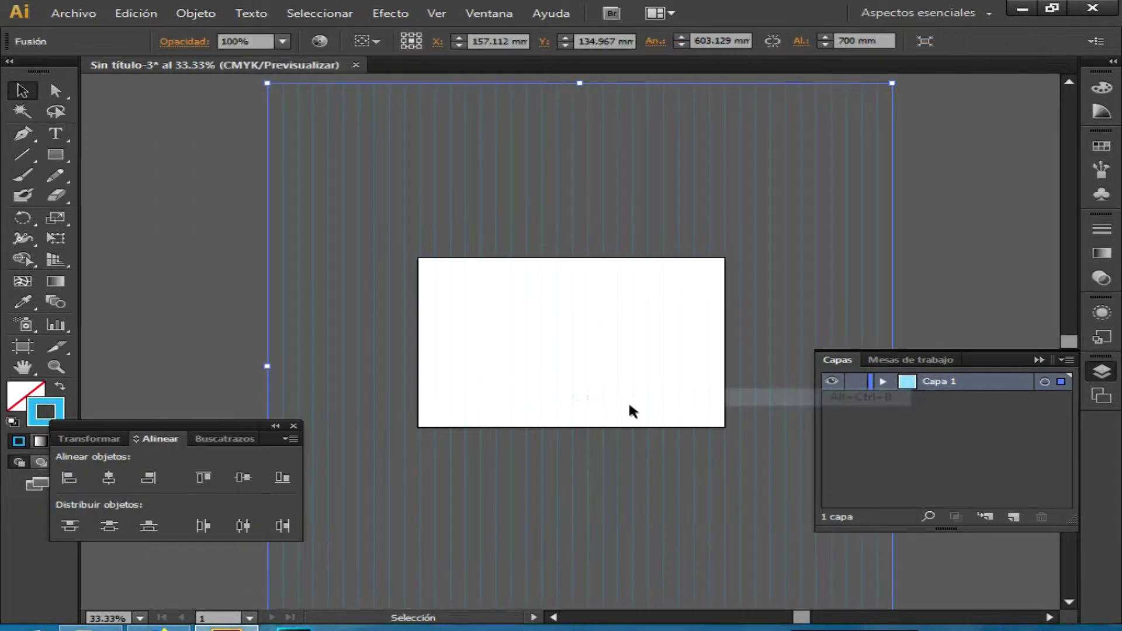
pyautogui.click(220, 225)
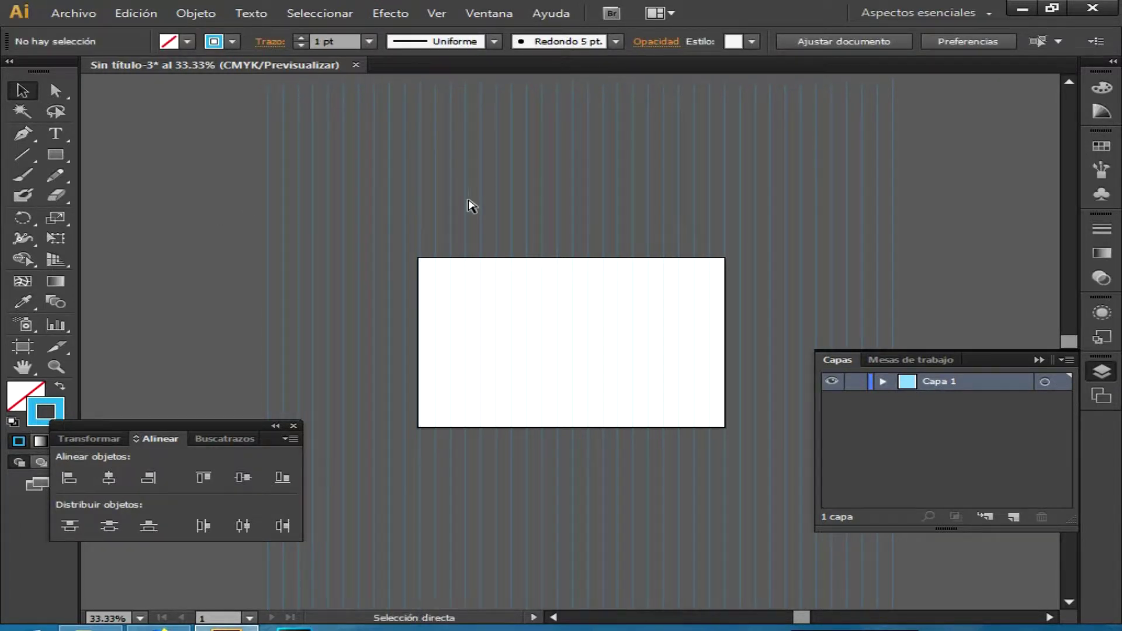
# Create a copy of the vertical line blend rotated by 60°
pyautogui.hotkey('ctrl', '-')
pyautogui.click(549, 193)
pyautogui.rightClick(502, 224)
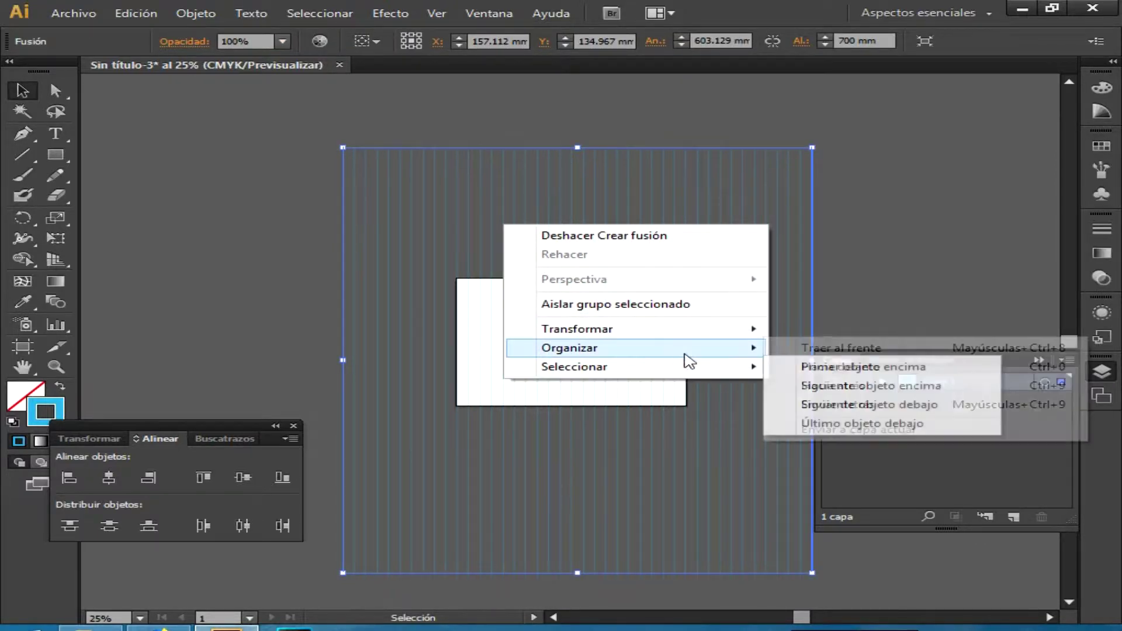
pyautogui.moveTo(702, 329)
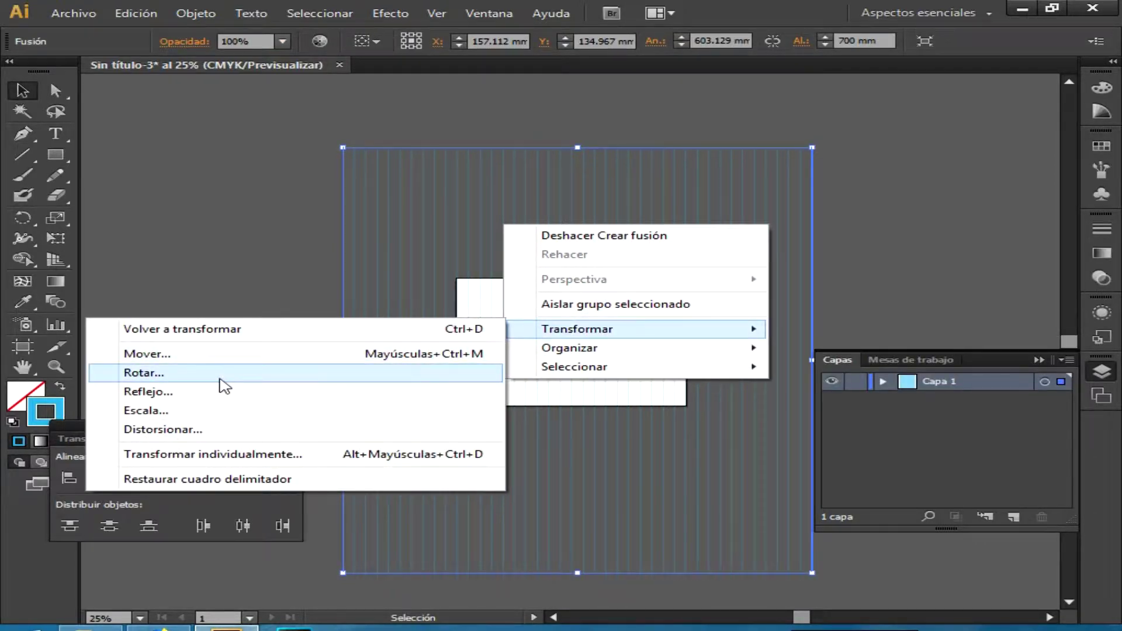
pyautogui.click(218, 374)
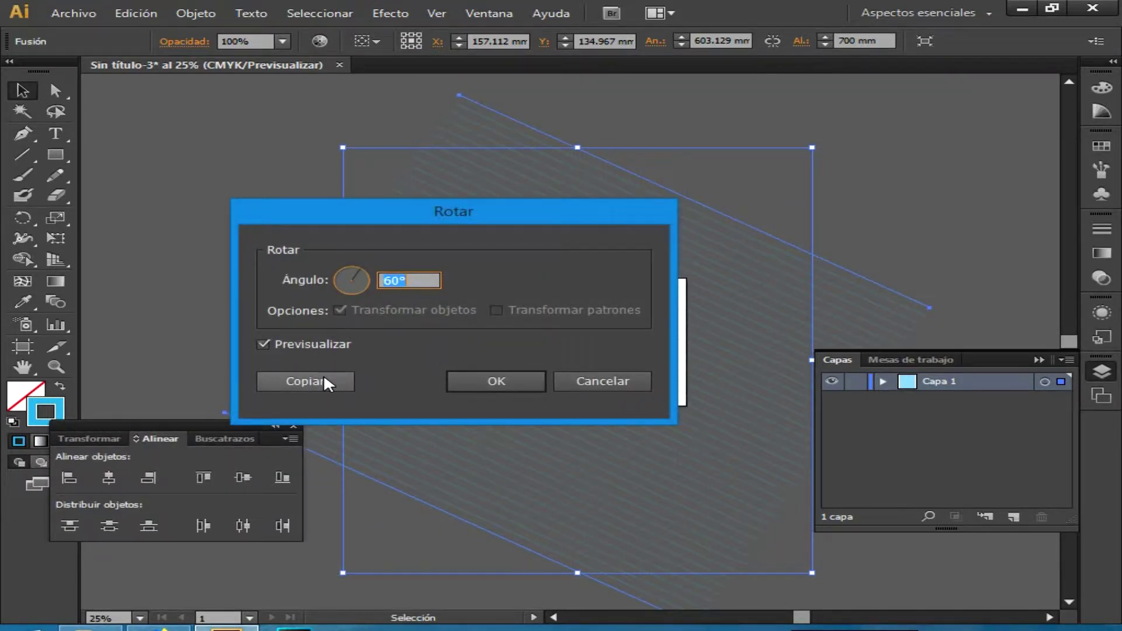
pyautogui.click(324, 381)
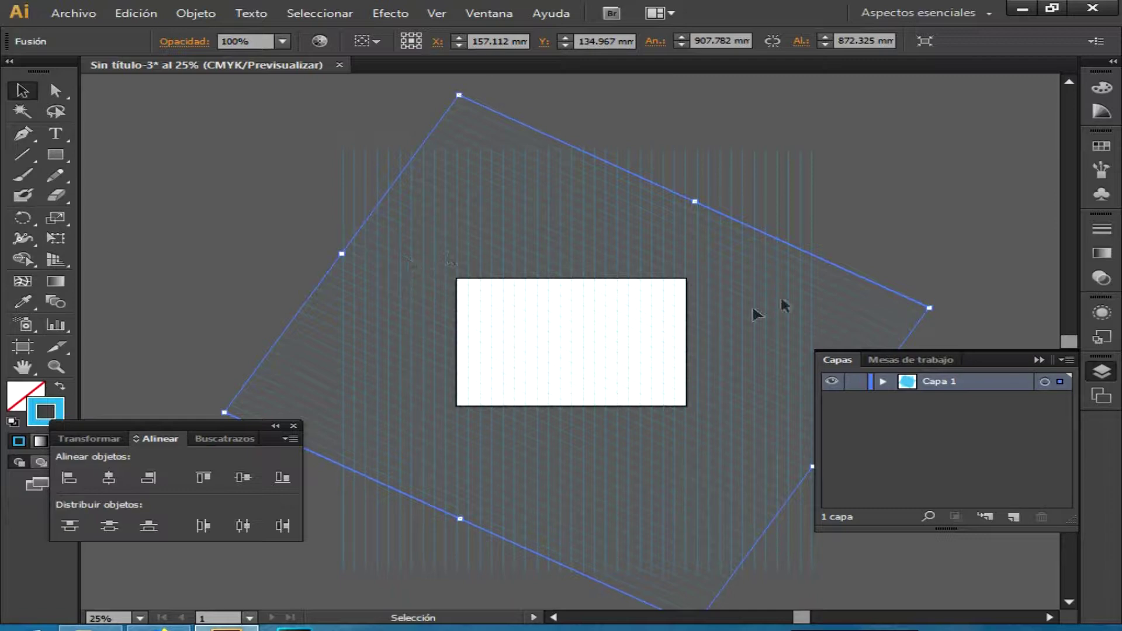
# Create a reflected copy of the rotated line blend across the vertical axis and deselect it
pyautogui.rightClick(889, 308)
pyautogui.moveTo(927, 408)
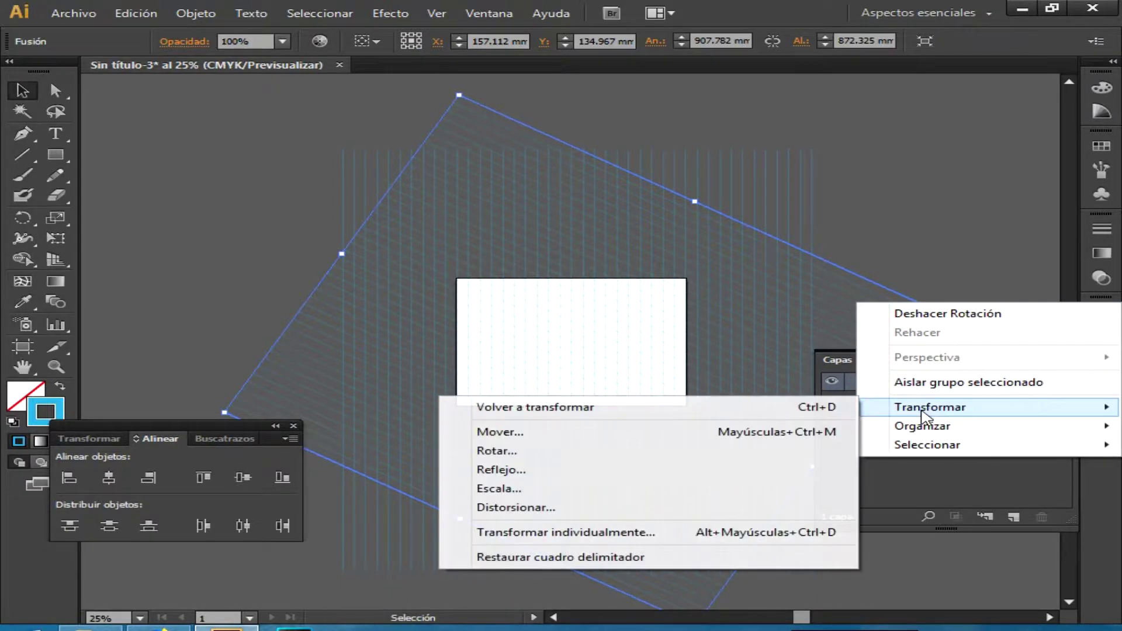
pyautogui.click(501, 470)
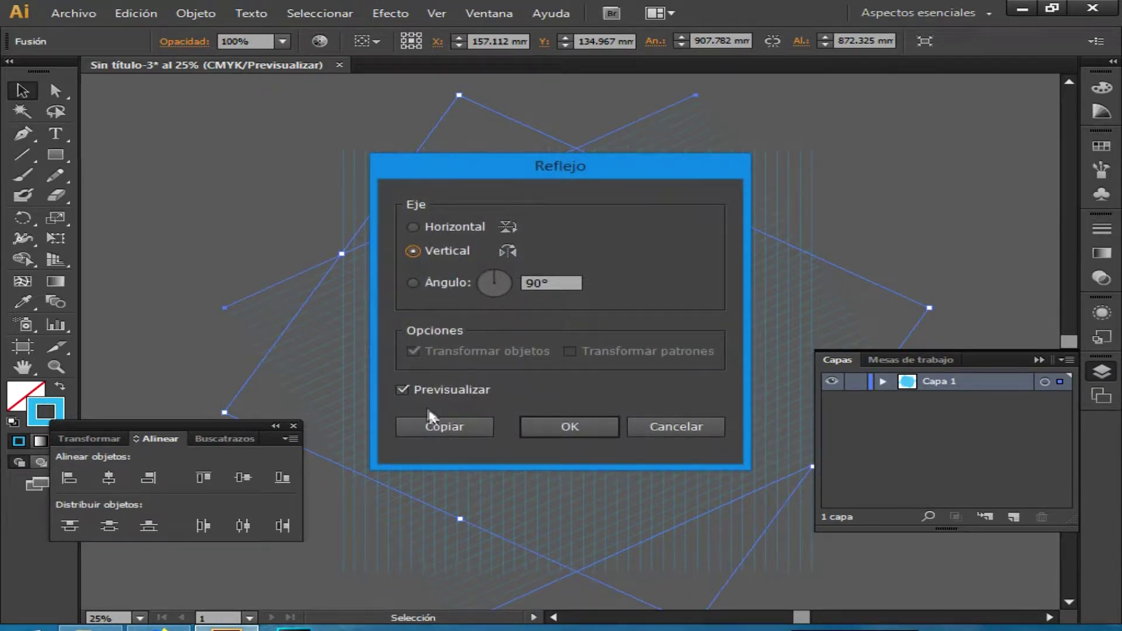
pyautogui.click(443, 427)
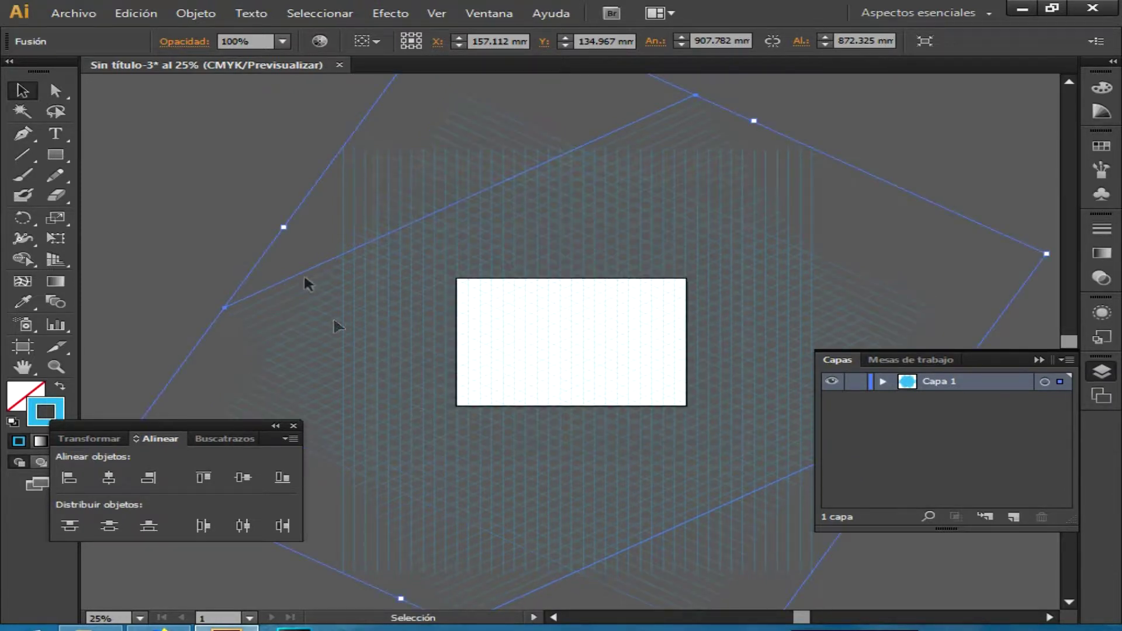
pyautogui.click(229, 197)
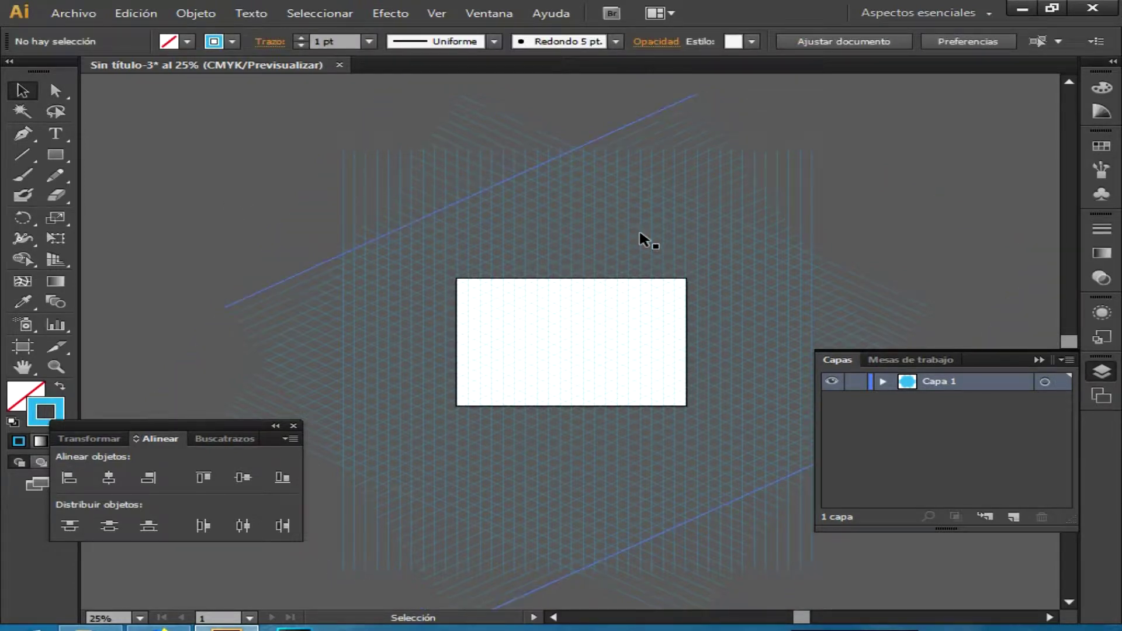
# Nudge the vertical line blend right to X 164.52 mm so its lines pass through the intersections of the diagonals
pyautogui.hotkey('ctrl', '+')
pyautogui.hotkey('ctrl', '+')
pyautogui.hotkey('ctrl', '+')
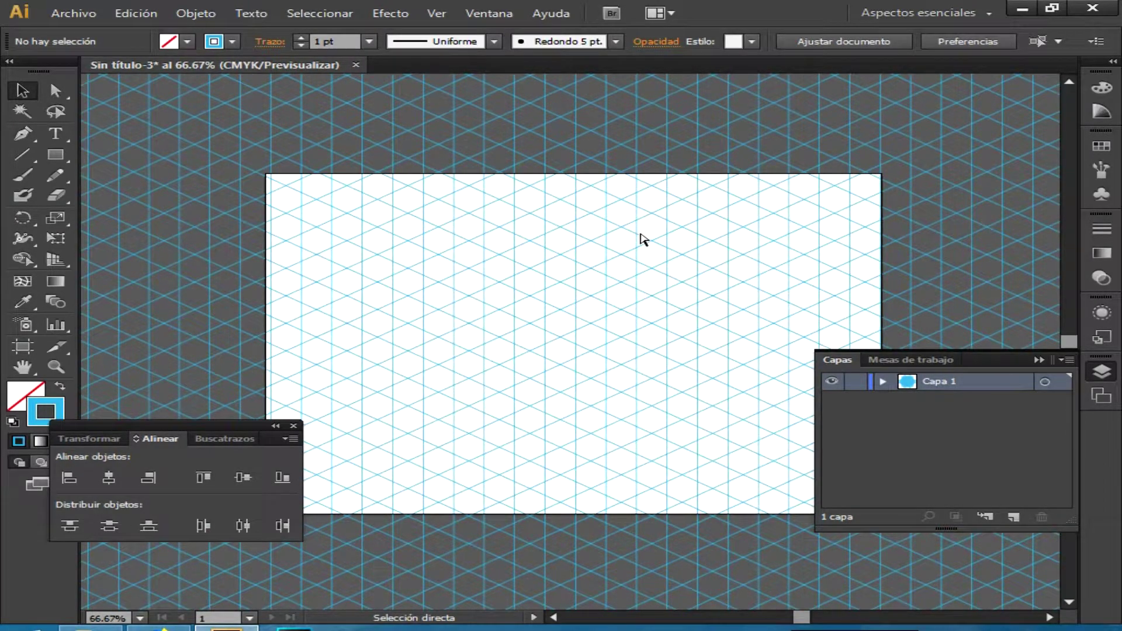
pyautogui.hotkey('ctrl', '-')
pyautogui.hotkey('ctrl', '-')
pyautogui.hotkey('ctrl', '-')
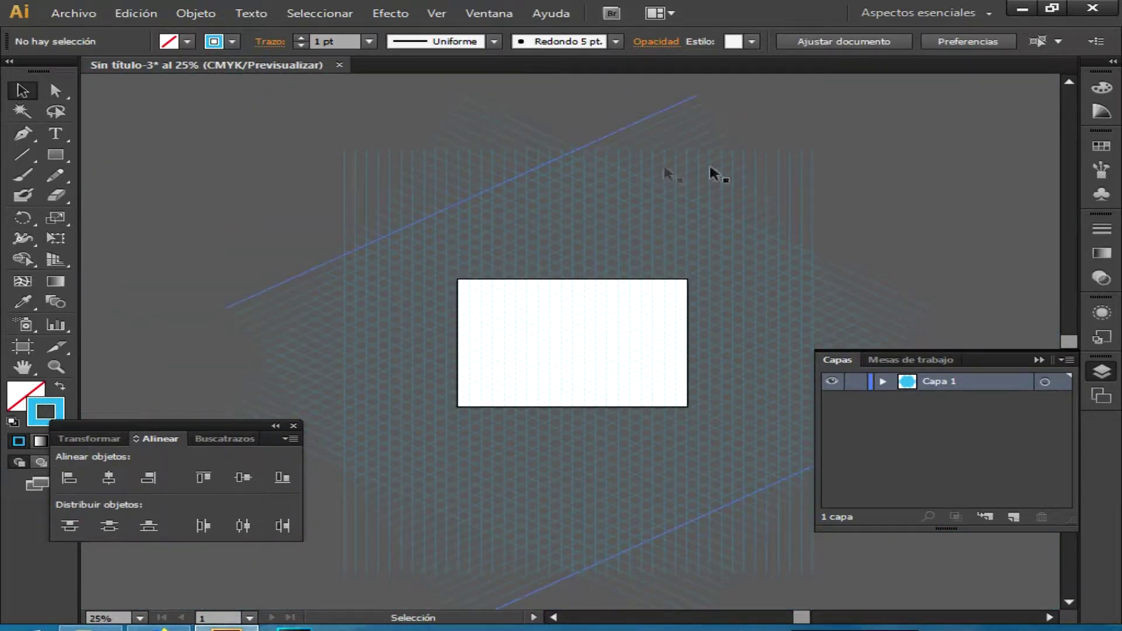
pyautogui.click(811, 172)
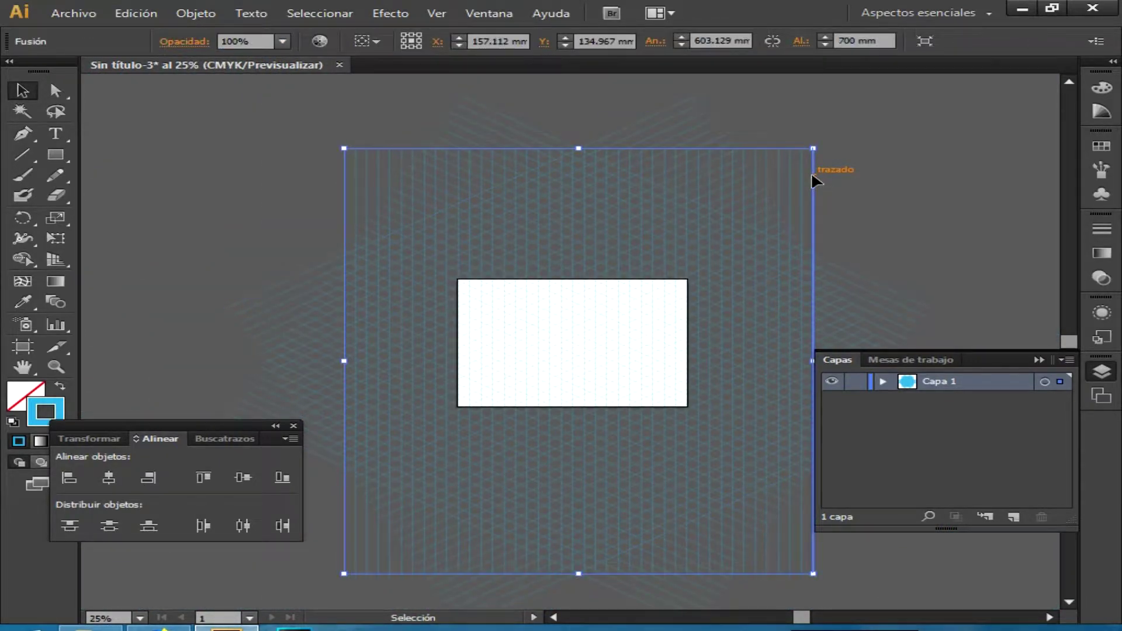
pyautogui.hotkey('ctrl', '+')
pyautogui.hotkey('ctrl', '+')
pyautogui.hotkey('ctrl', '+')
pyautogui.hotkey('ctrl', '+')
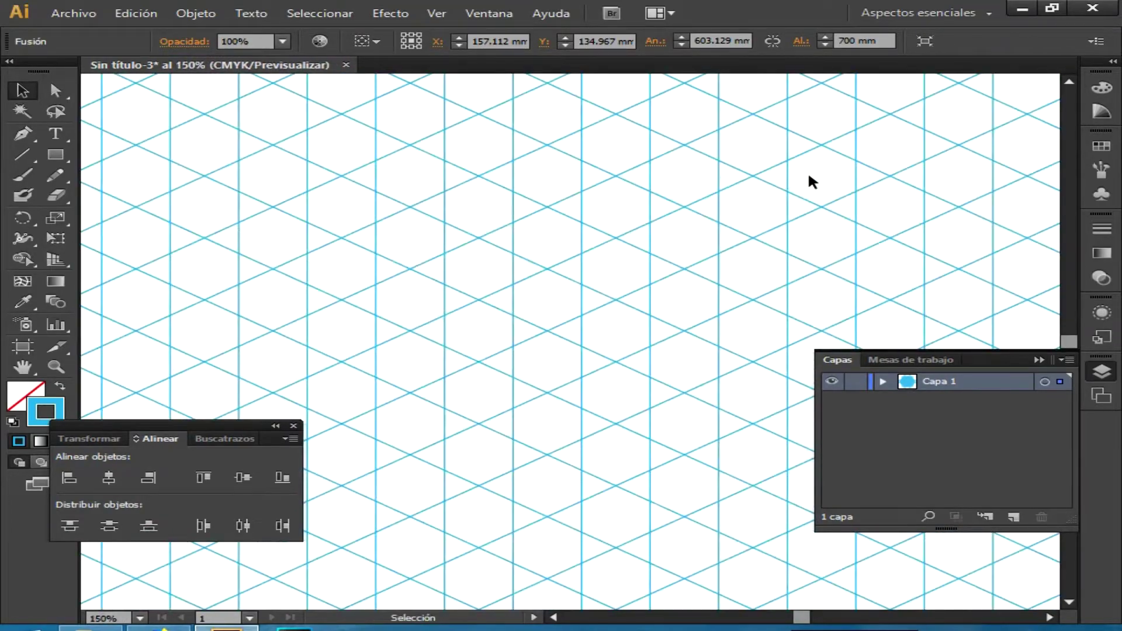
pyautogui.press('Right')
pyautogui.press('Right')
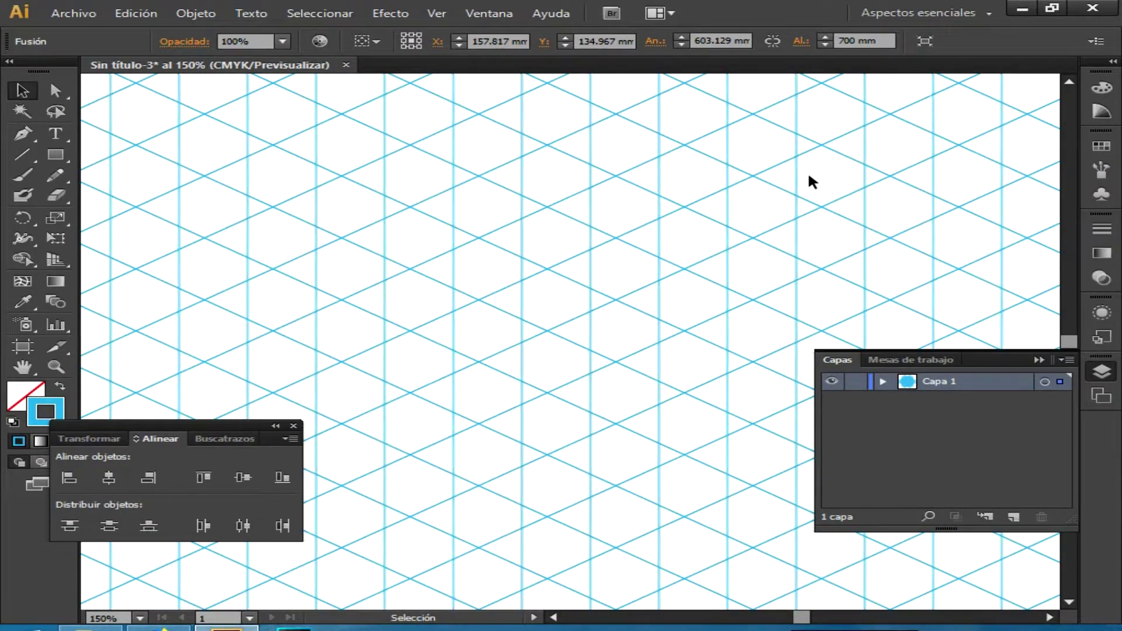
pyautogui.press('Right')
pyautogui.press('Right')
pyautogui.press('Right')
pyautogui.press('Right')
pyautogui.press('Right')
pyautogui.press('Right')
pyautogui.press('Right')
pyautogui.press('Right')
pyautogui.press('Right')
pyautogui.press('Right')
pyautogui.press('Right')
pyautogui.press('Right')
pyautogui.press('Right')
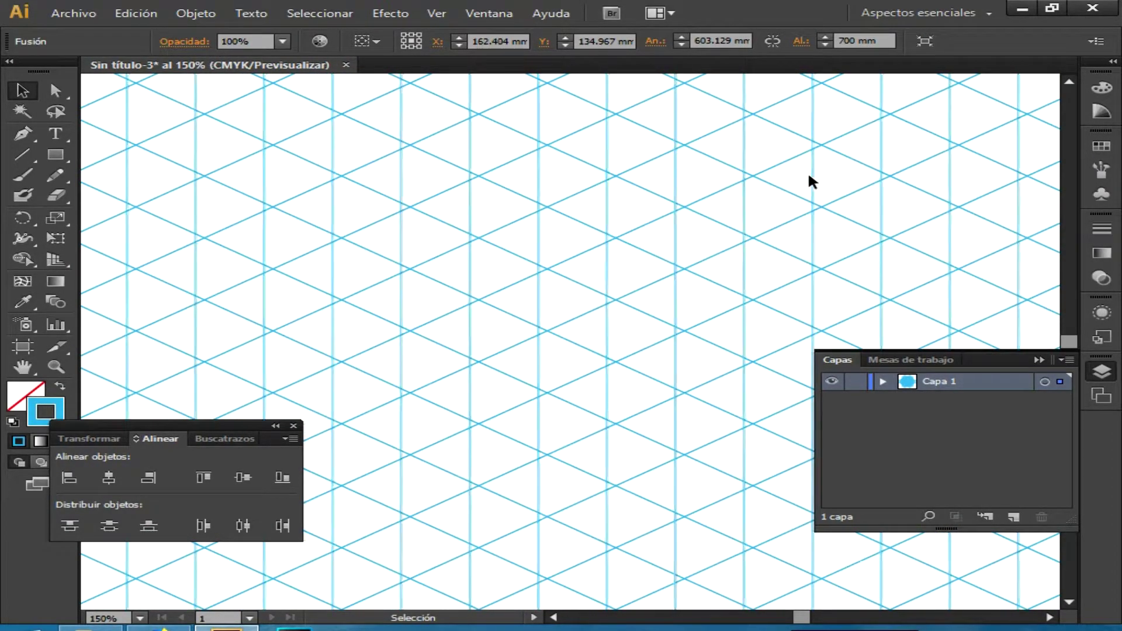
pyautogui.press('Right')
pyautogui.press('Right')
pyautogui.press('Right')
pyautogui.press('Right')
pyautogui.press('Right')
pyautogui.press('Right')
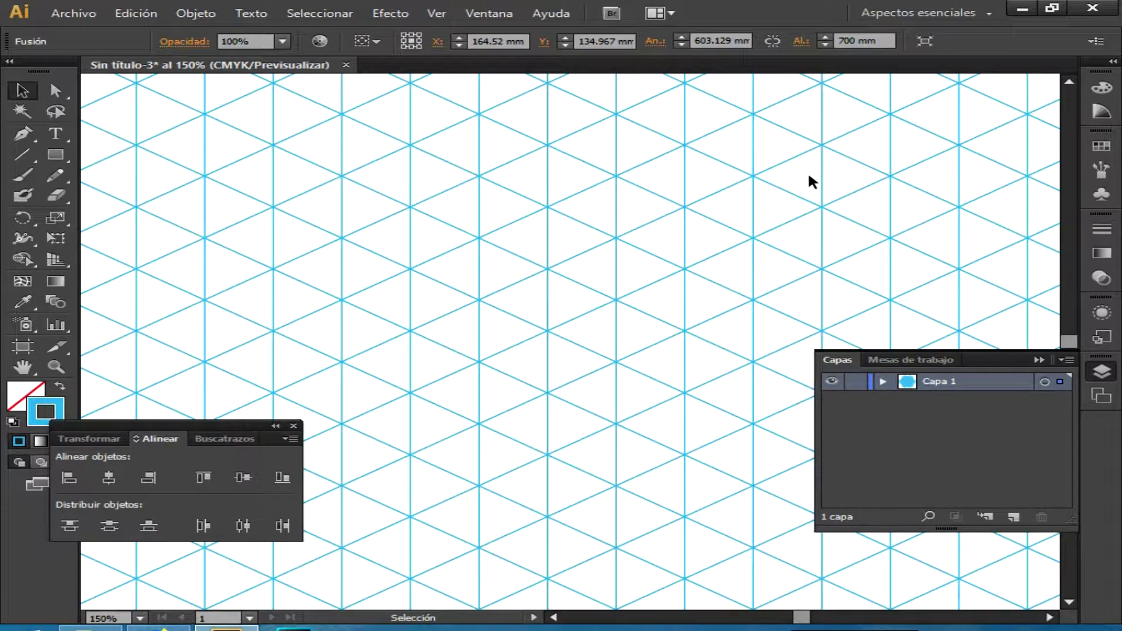
# Select all three line blends of the isometric grid and expand them into editable lines
pyautogui.hotkey('ctrl', '-')
pyautogui.hotkey('ctrl', '-')
pyautogui.hotkey('ctrl', '-')
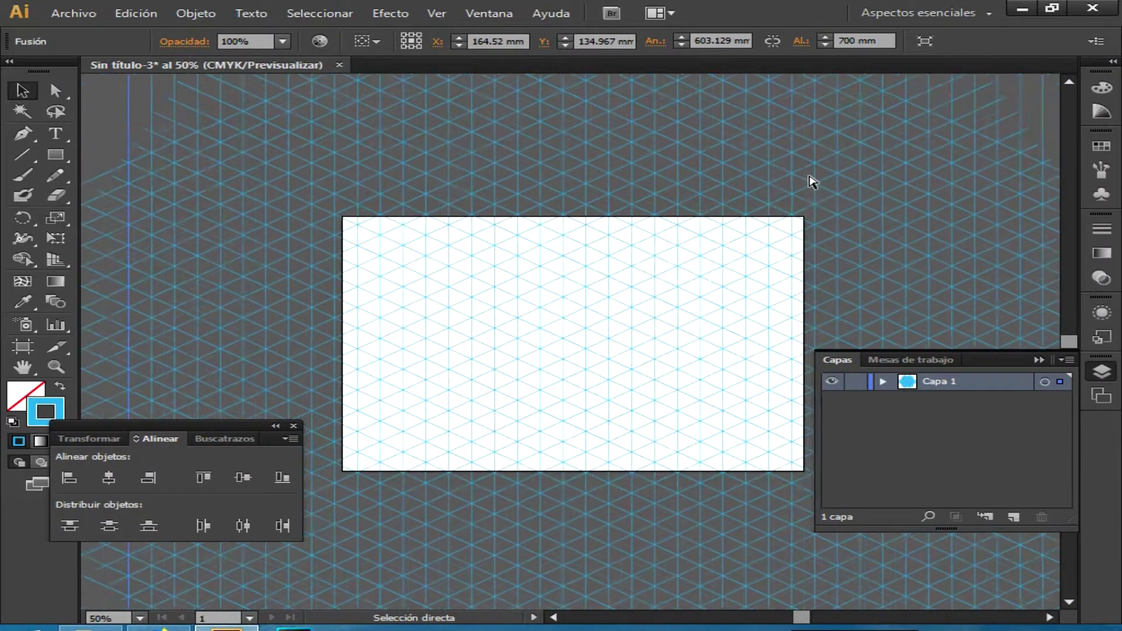
pyautogui.hotkey('ctrl', '-')
pyautogui.hotkey('ctrl', '-')
pyautogui.press('v')
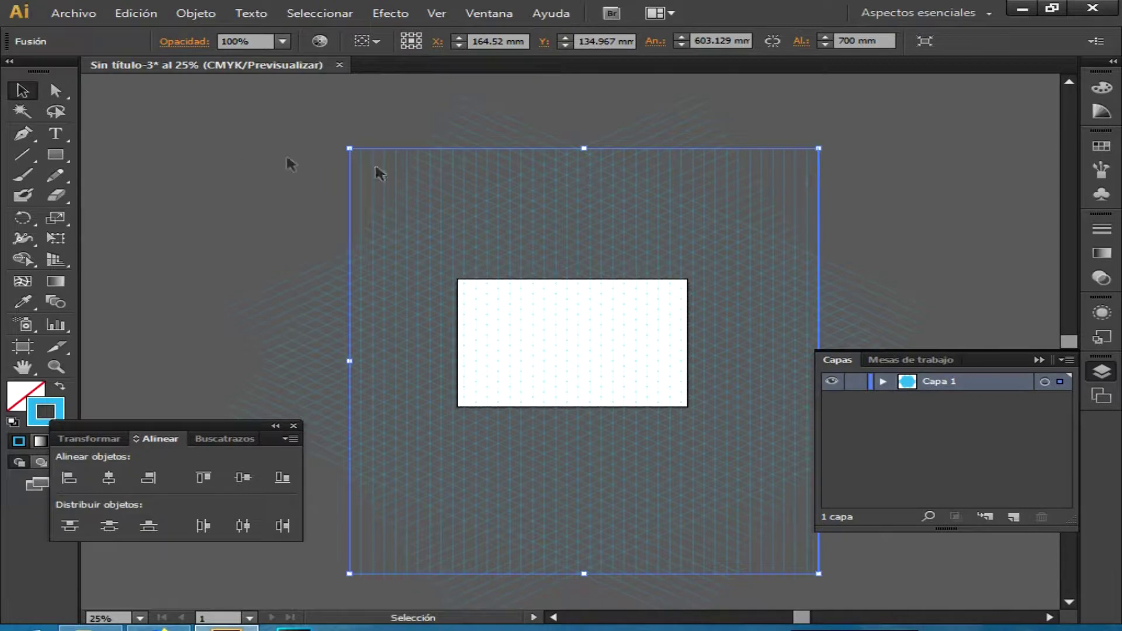
pyautogui.click(245, 158)
pyautogui.moveTo(257, 158); pyautogui.dragTo(696, 388)
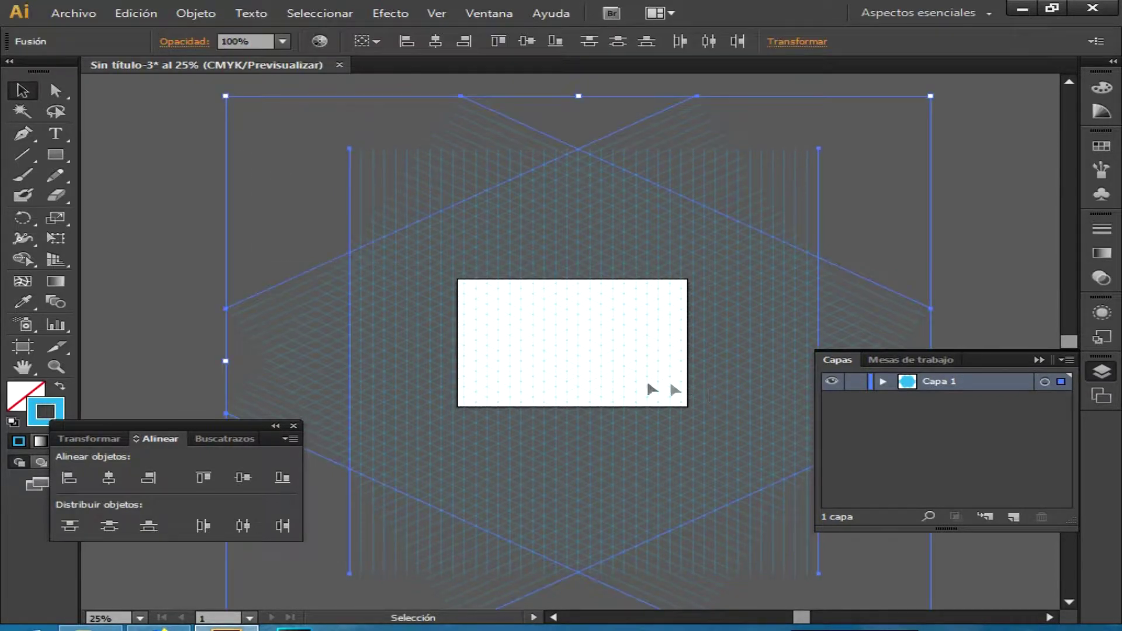
pyautogui.click(181, 15)
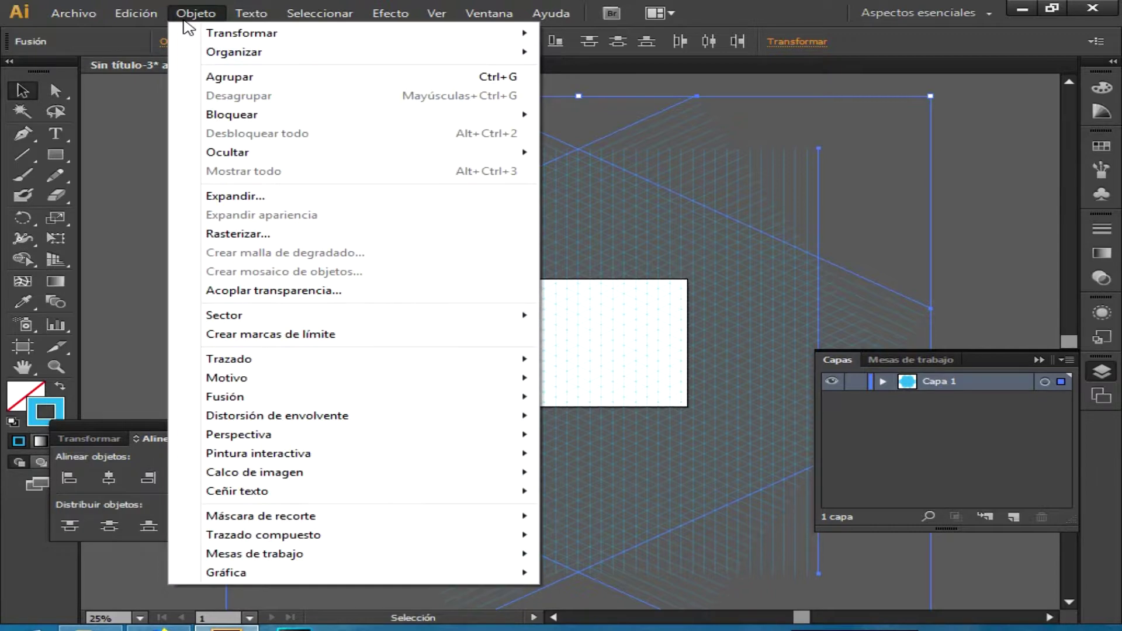
pyautogui.click(353, 204)
pyautogui.click(509, 415)
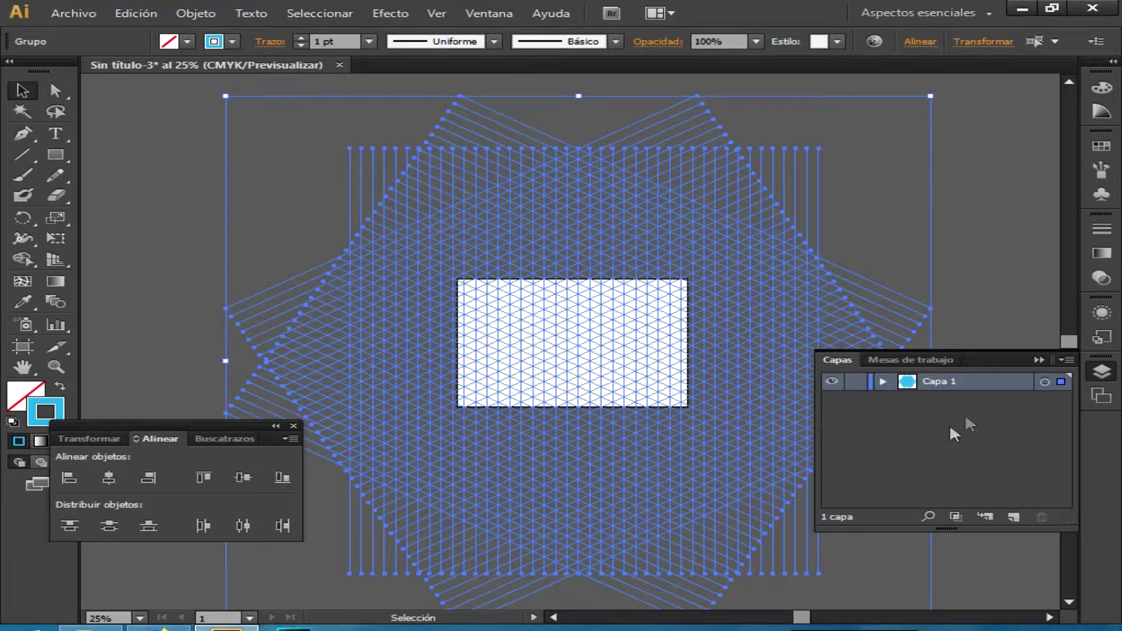
# Rename the layer containing the isometric grid as "guias isometricas"
pyautogui.doubleClick(943, 383)
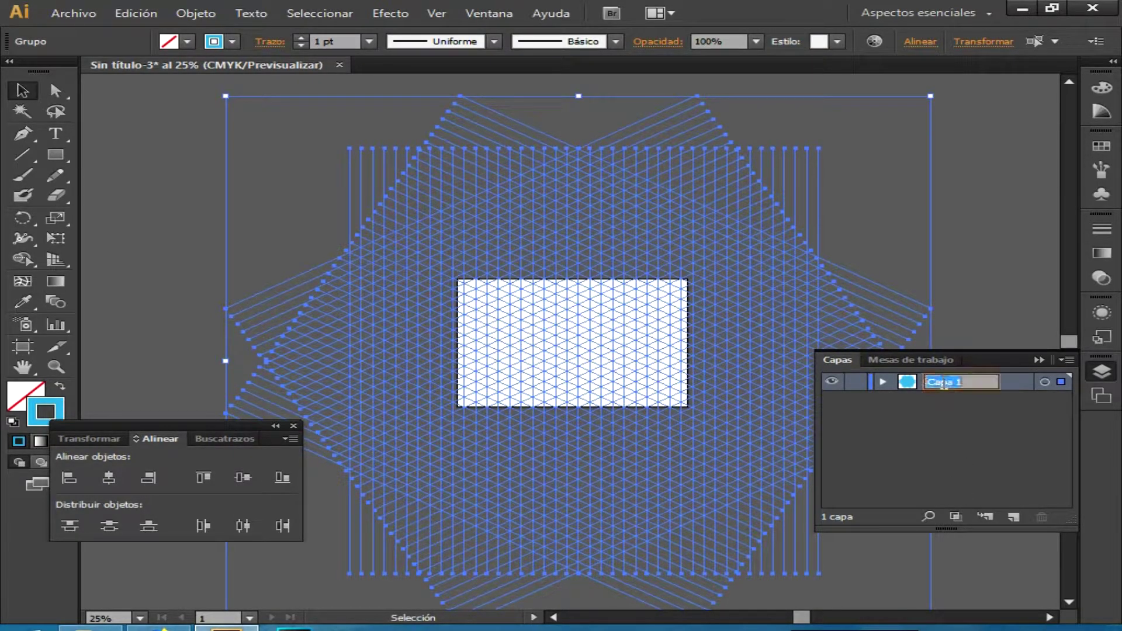
pyautogui.click(1095, 373)
pyautogui.click(1095, 373)
pyautogui.click(1095, 373)
pyautogui.click(1094, 373)
pyautogui.write('g')
pyautogui.write('uias isometricas')
pyautogui.click(947, 442)
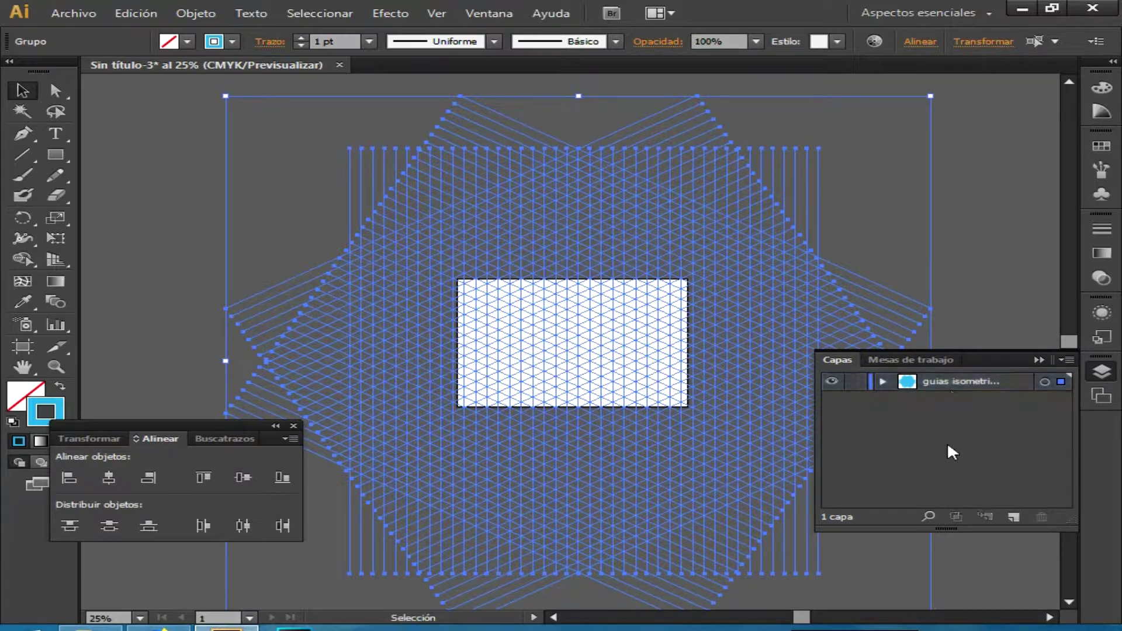
# Lock the isometric guides layer and add a new layer above it for the drawing
pyautogui.click(855, 381)
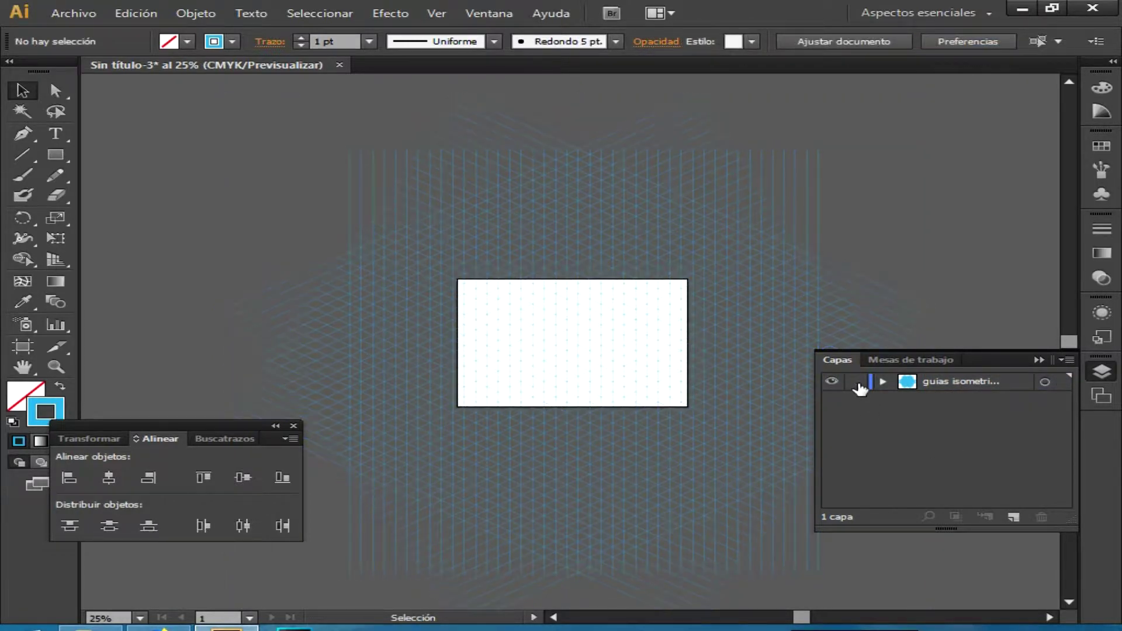
pyautogui.click(1014, 518)
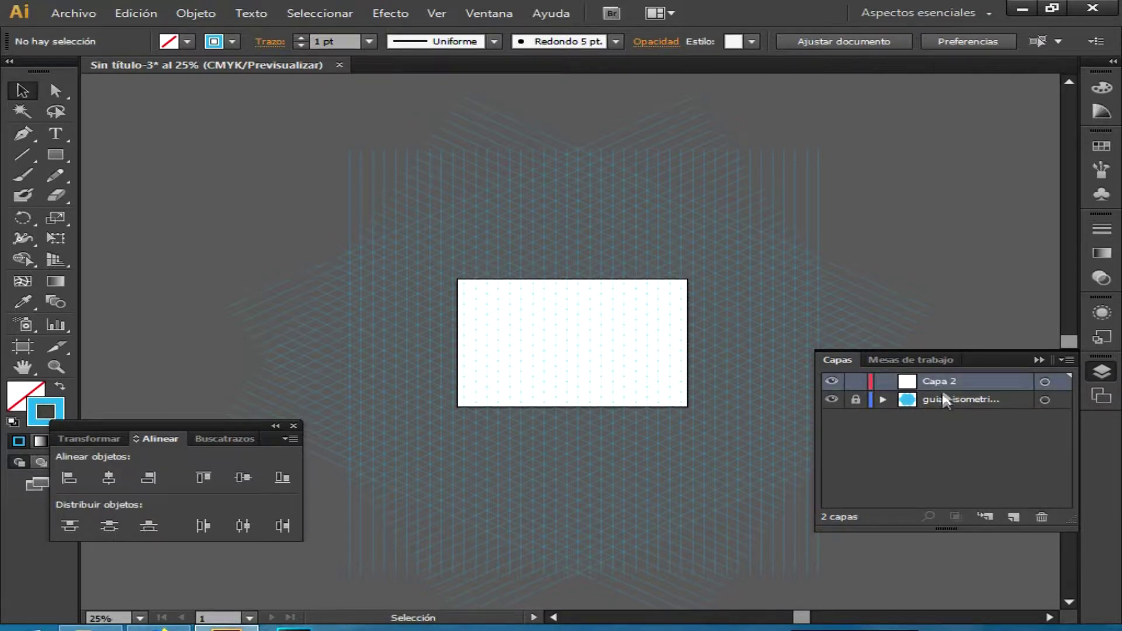
pyautogui.hotkey('ctrl', '+')
pyautogui.hotkey('ctrl', '+')
pyautogui.hotkey('ctrl', '+')
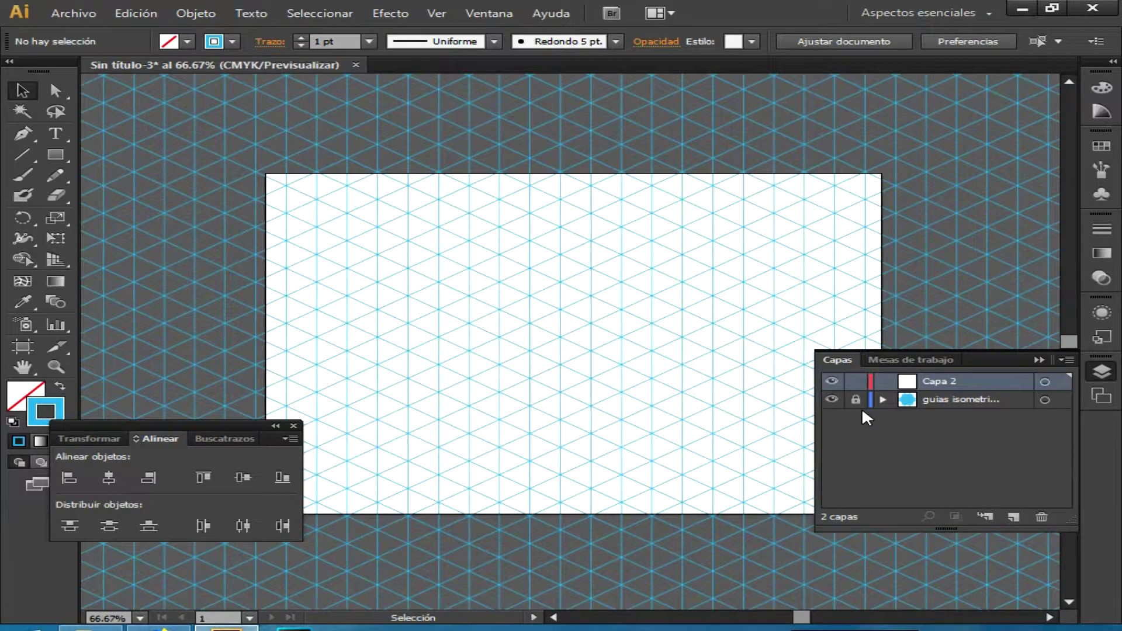
pyautogui.hotkey('ctrl', '+')
pyautogui.hotkey('ctrl', '+')
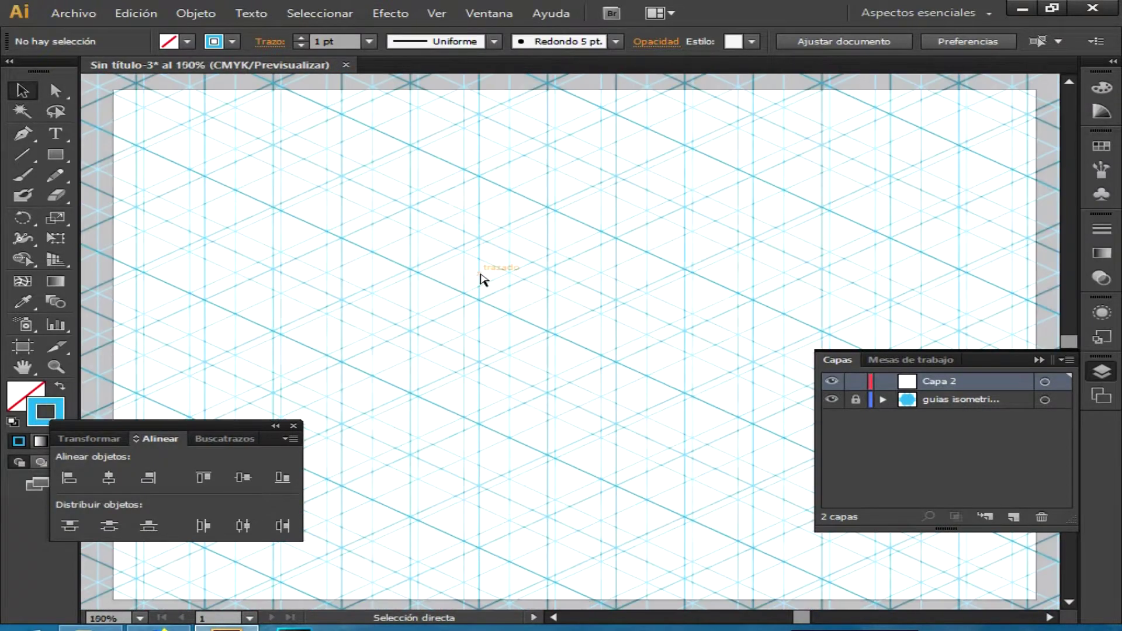
# Switch the smart guides off and back on
pyautogui.click(445, 13)
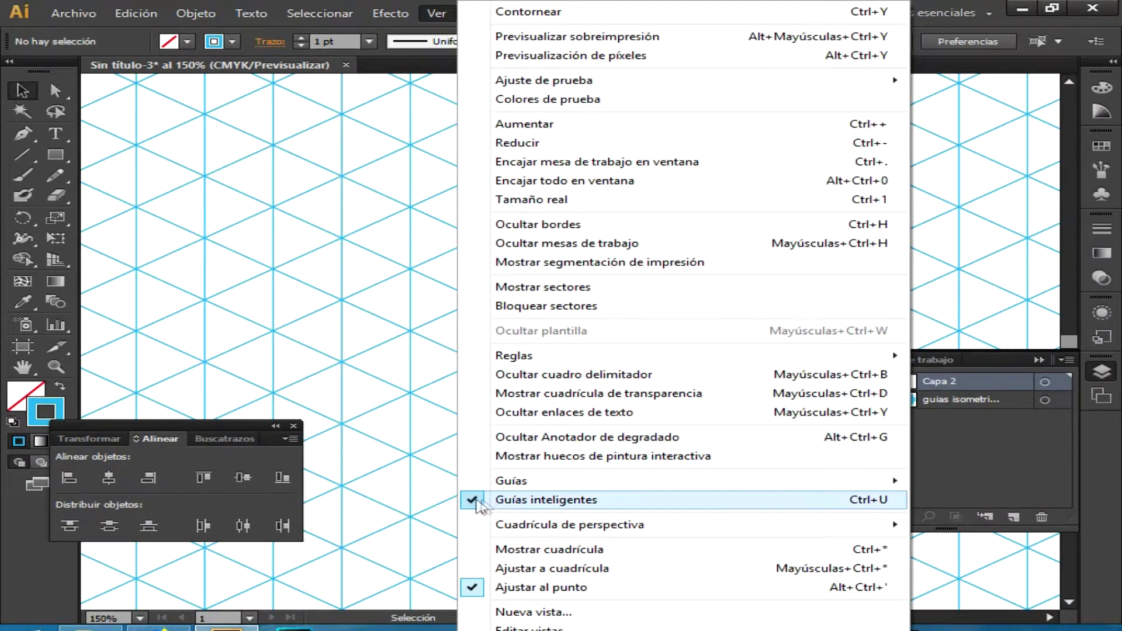
pyautogui.click(485, 500)
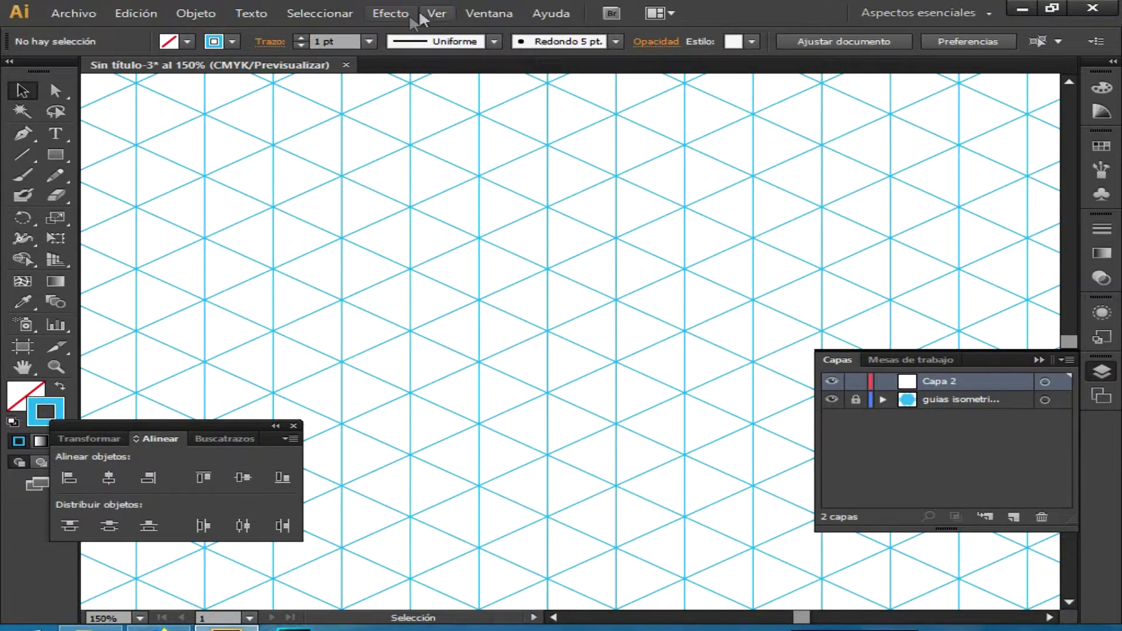
pyautogui.click(437, 13)
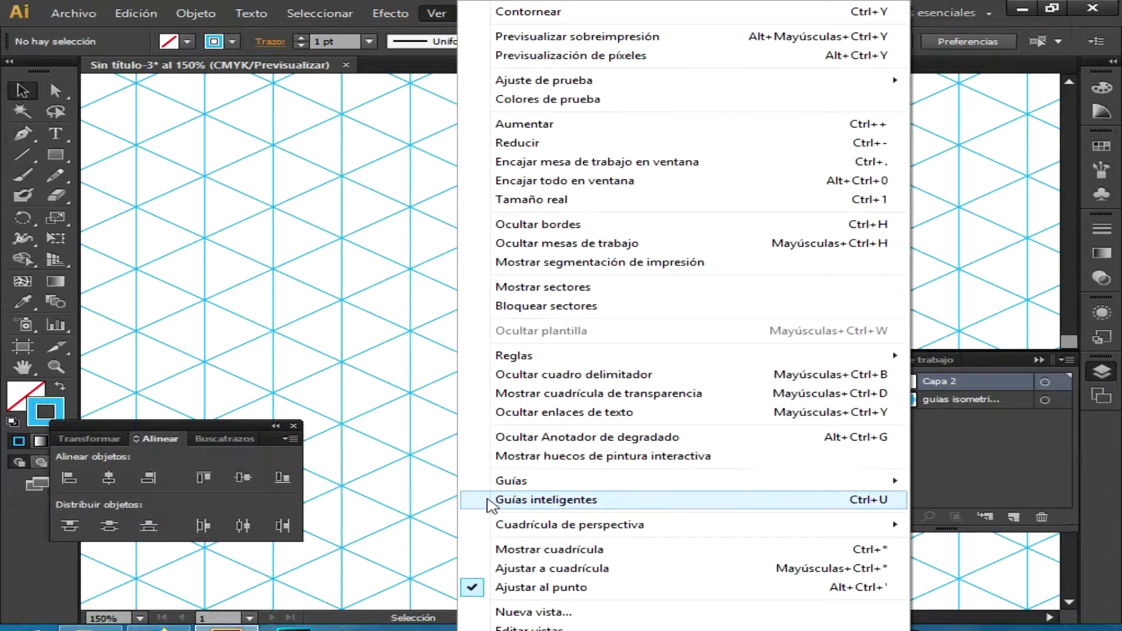
pyautogui.click(493, 502)
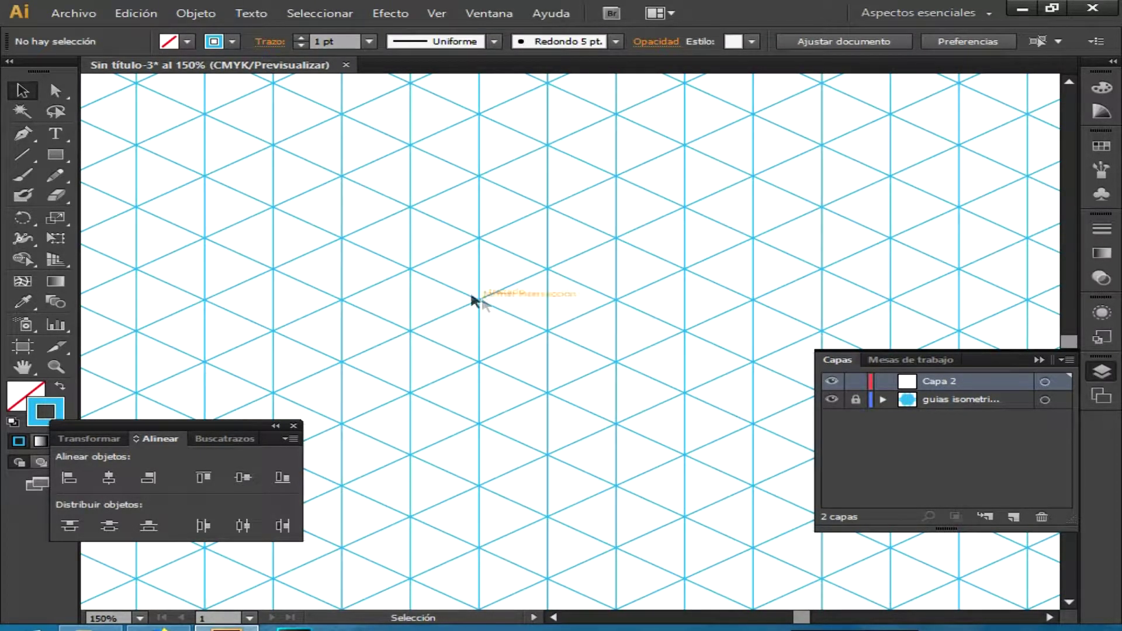
# Set the smart guides colour to red in the preferences
pyautogui.click(140, 13)
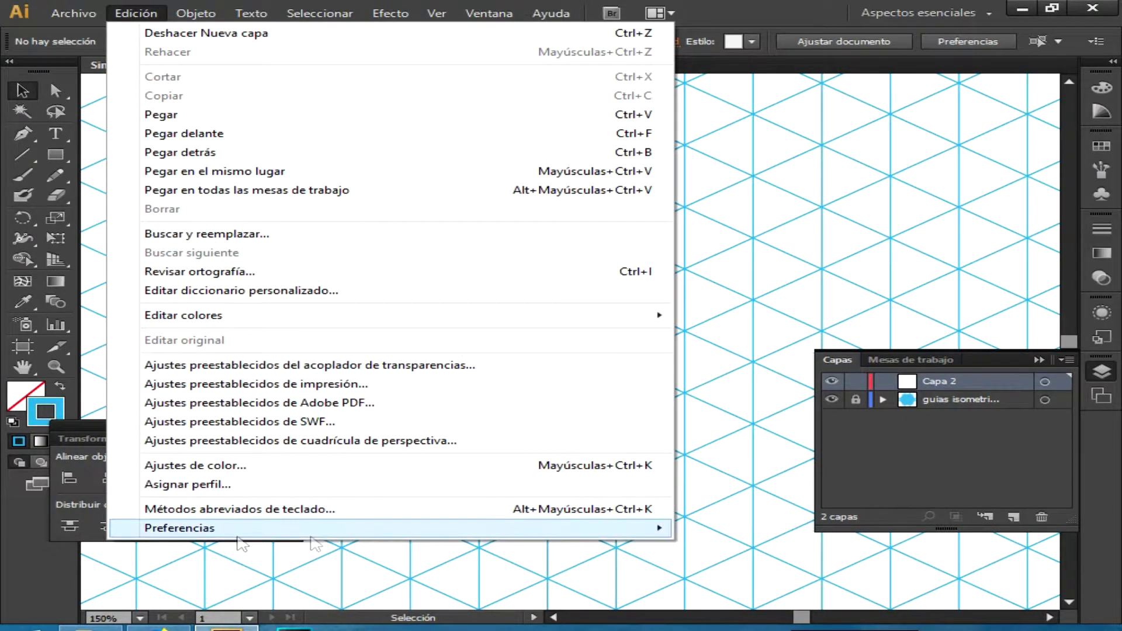
pyautogui.moveTo(228, 529)
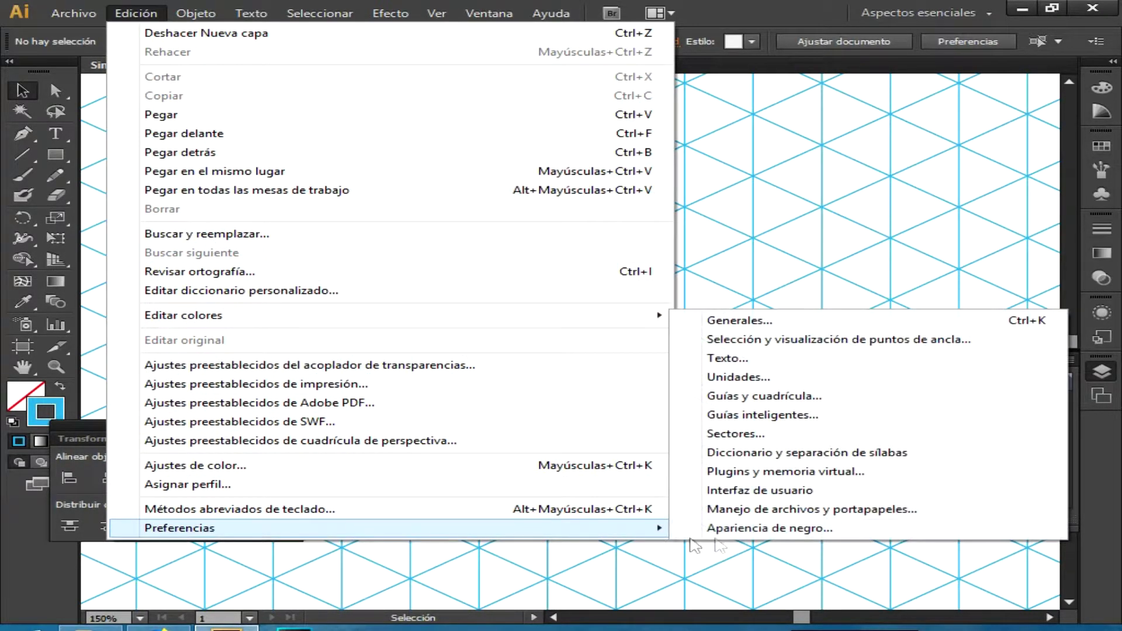
pyautogui.click(766, 416)
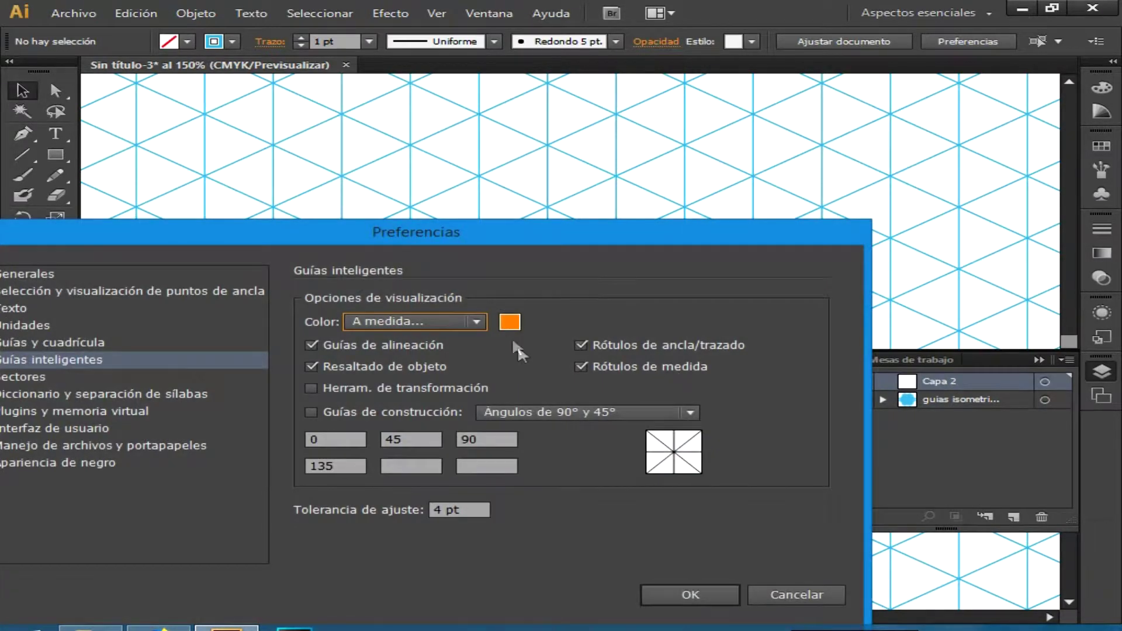
pyautogui.click(510, 322)
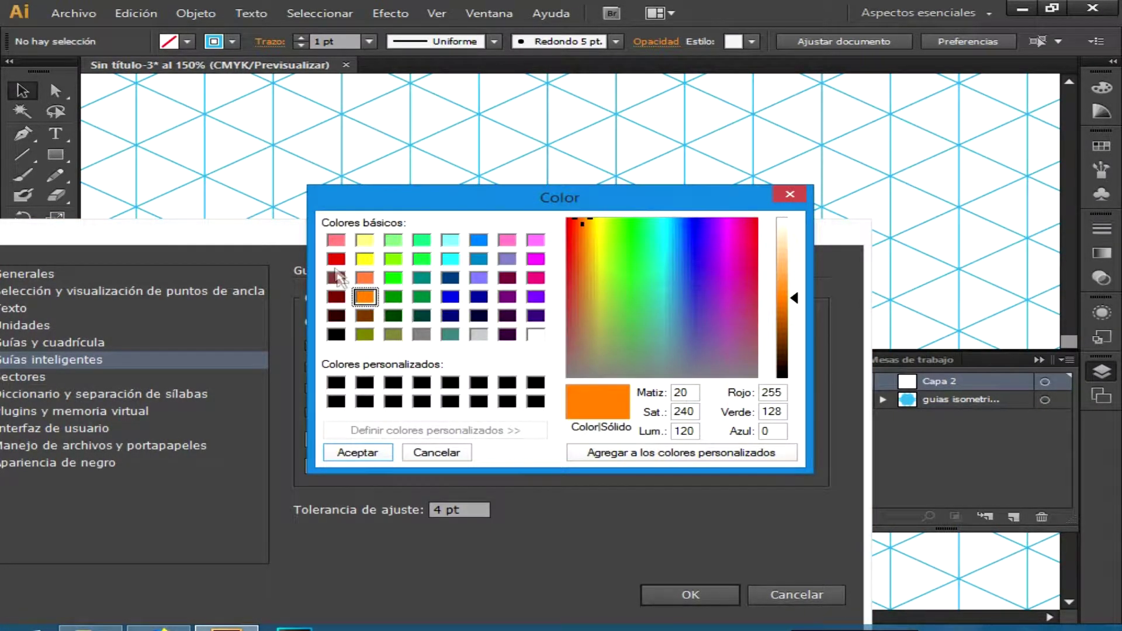
pyautogui.click(336, 259)
pyautogui.click(367, 454)
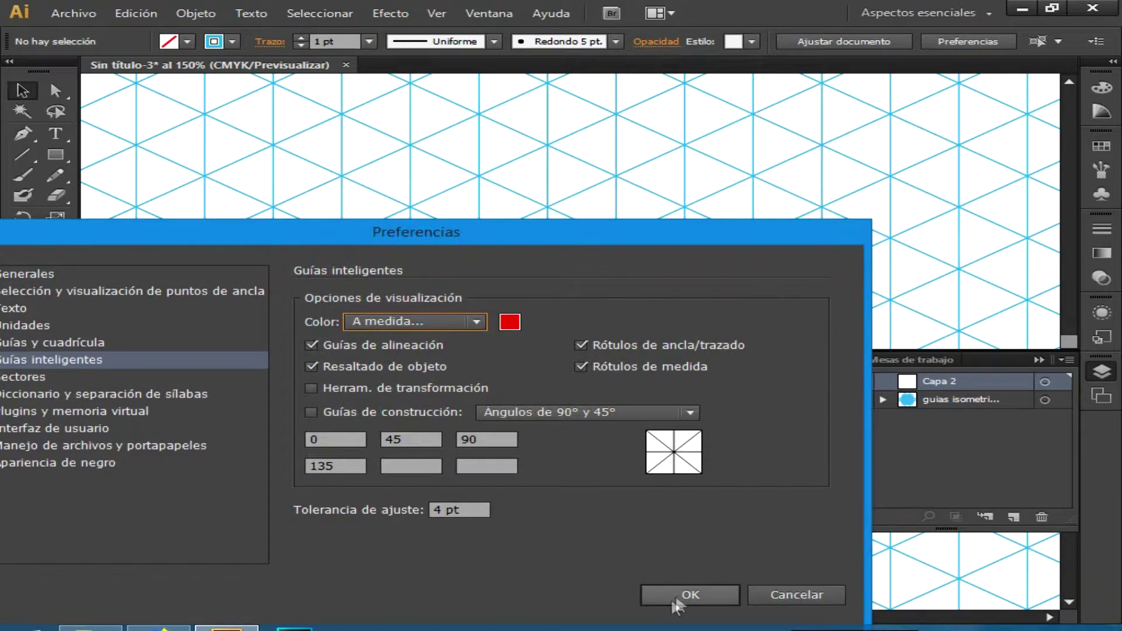
pyautogui.click(675, 596)
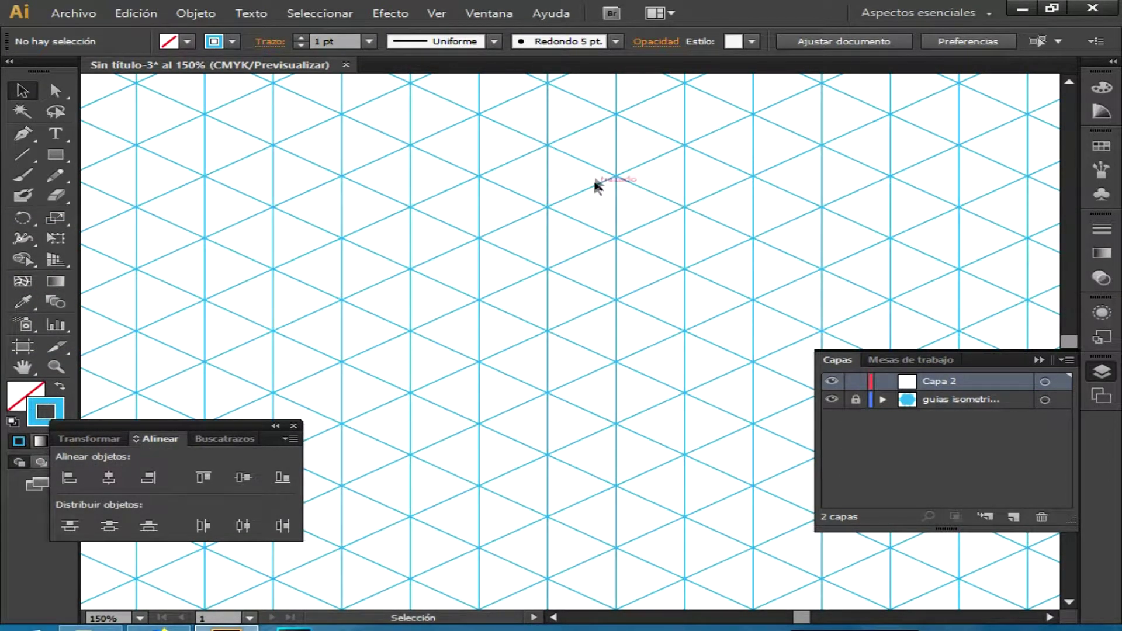
# Set the smart guides colour back to orange (RGB 255, 128, 0) in the preferences
pyautogui.click(198, 12)
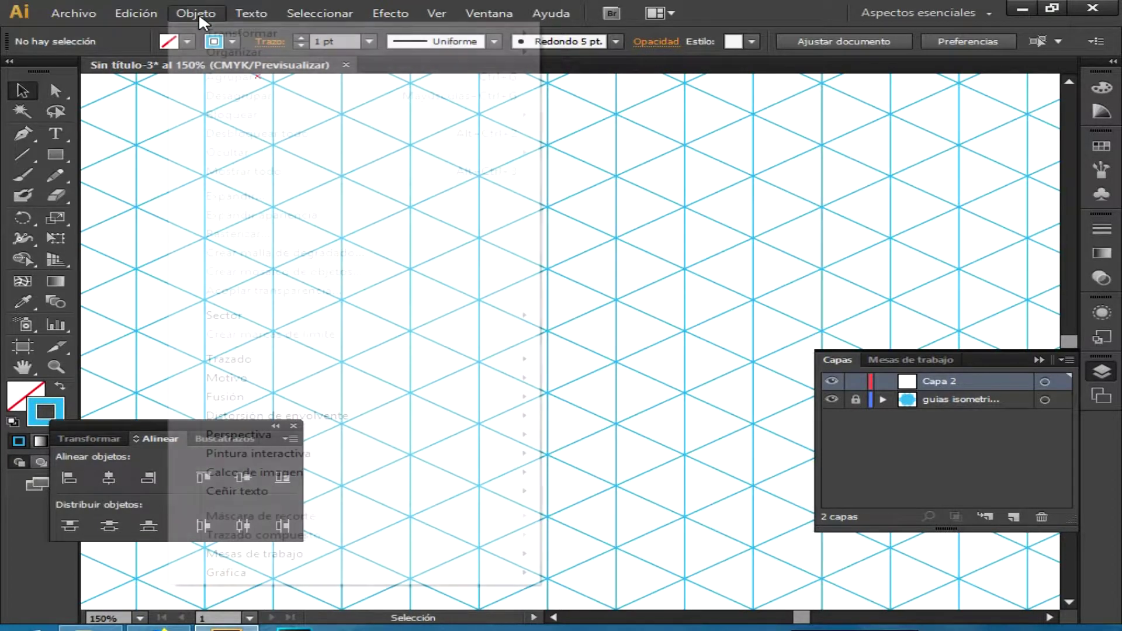
pyautogui.moveTo(135, 13)
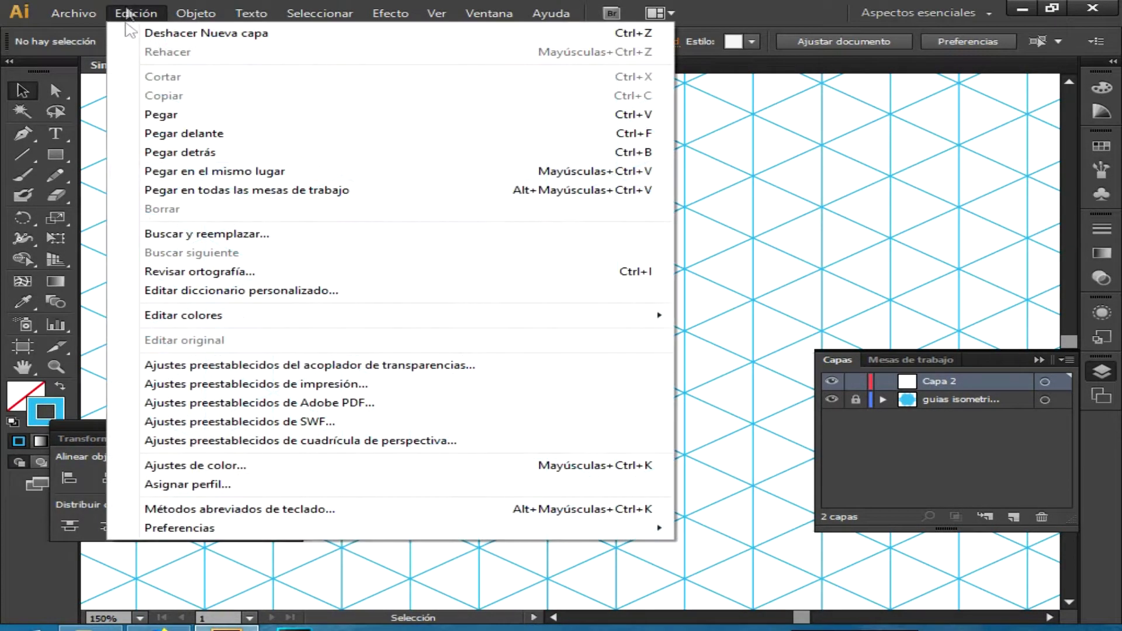
pyautogui.moveTo(214, 529)
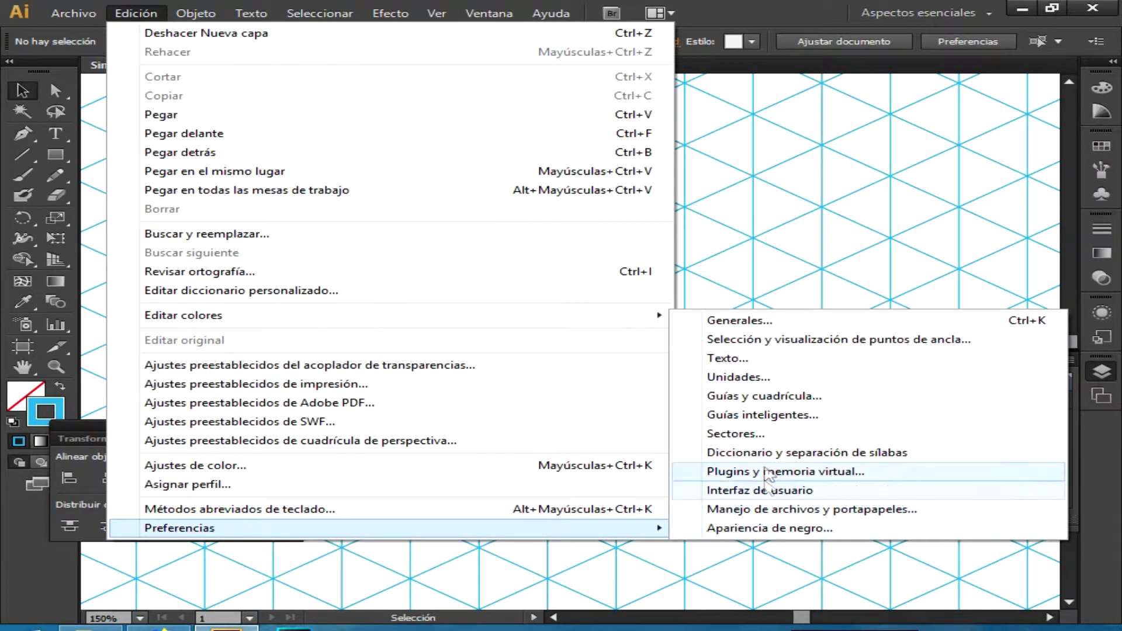
pyautogui.click(798, 416)
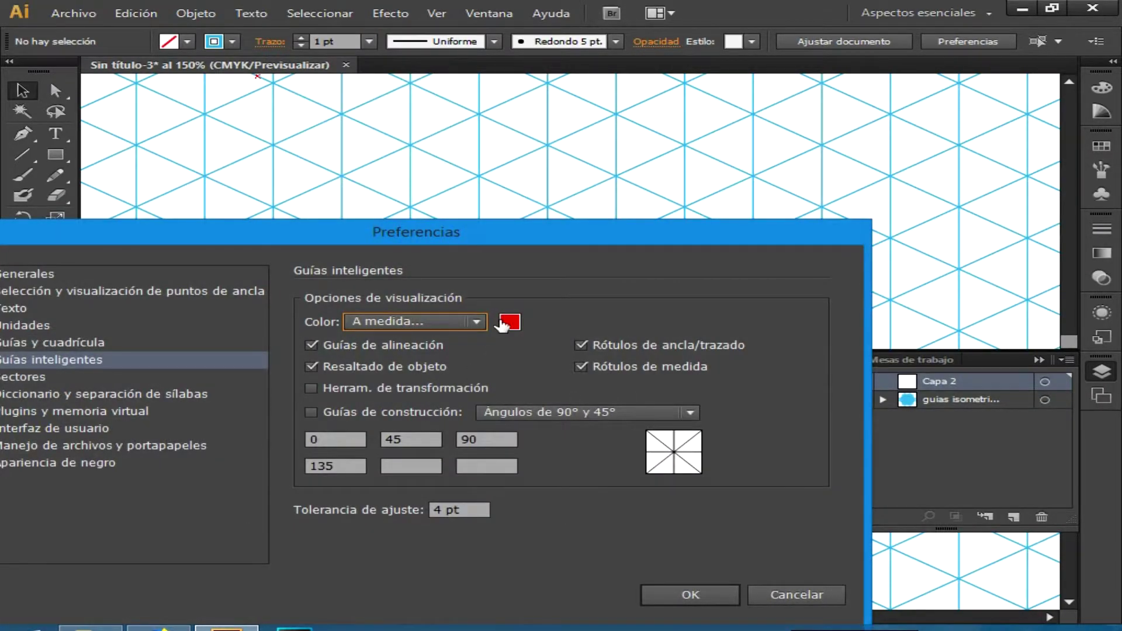
pyautogui.click(504, 325)
pyautogui.click(365, 297)
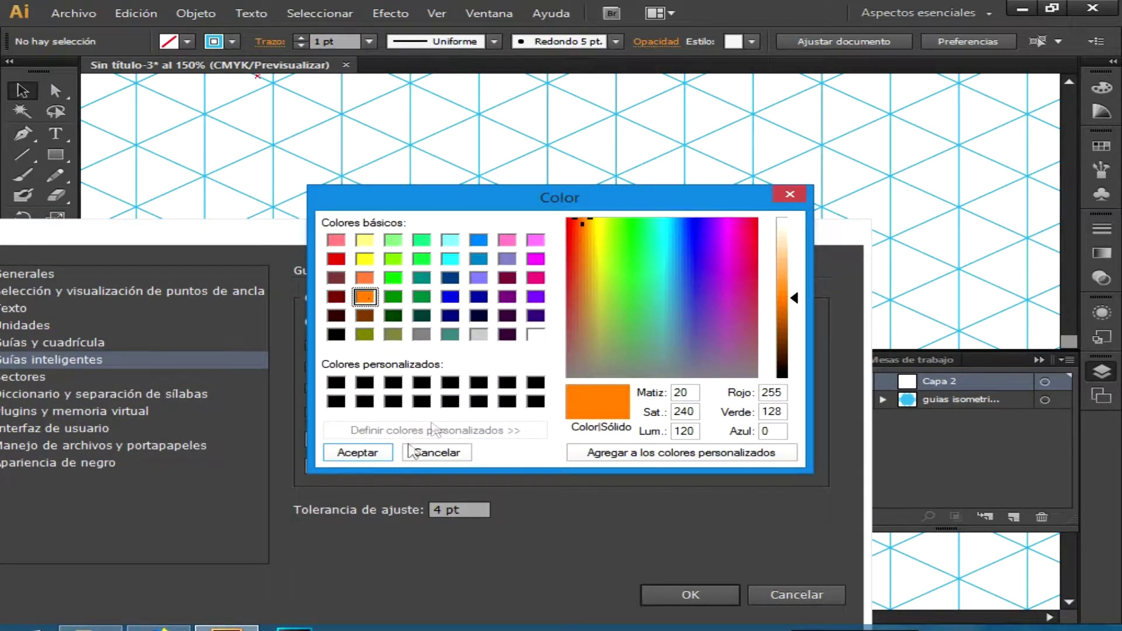
pyautogui.click(354, 452)
pyautogui.click(681, 593)
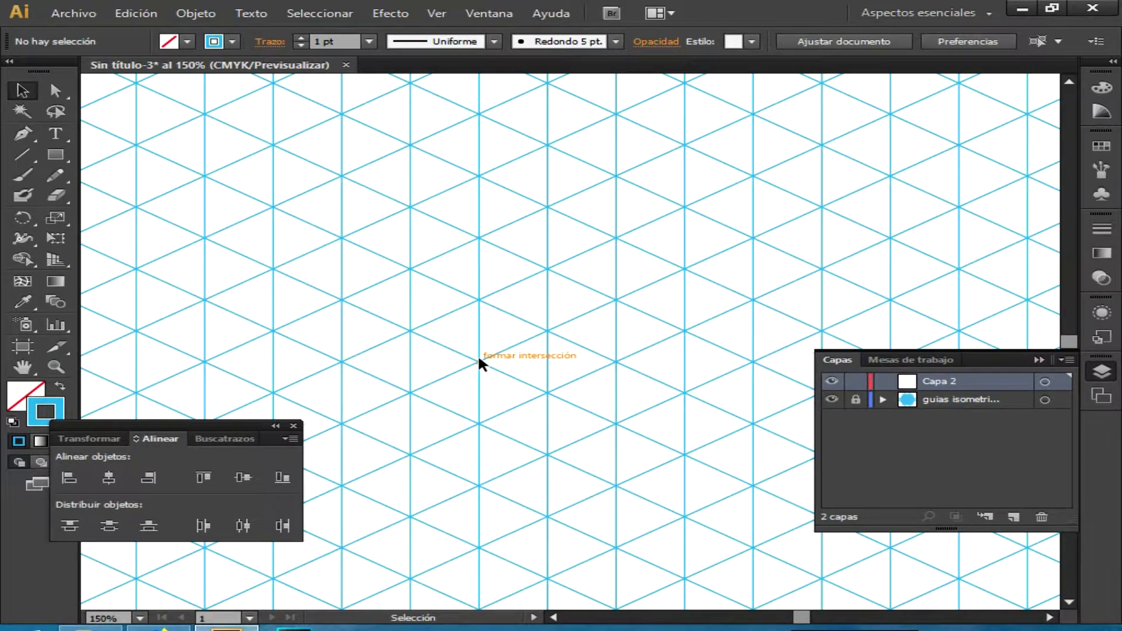
# Set a dark brown stroke and a light tan fill (C=25 M=40 Y=65 K=0) for drawing with the Pen tool
pyautogui.hotkey('ctrl', '-')
pyautogui.hotkey('ctrl', '-')
pyautogui.hotkey('ctrl', '+')
pyautogui.hotkey('ctrl', '+')
pyautogui.click(27, 135)
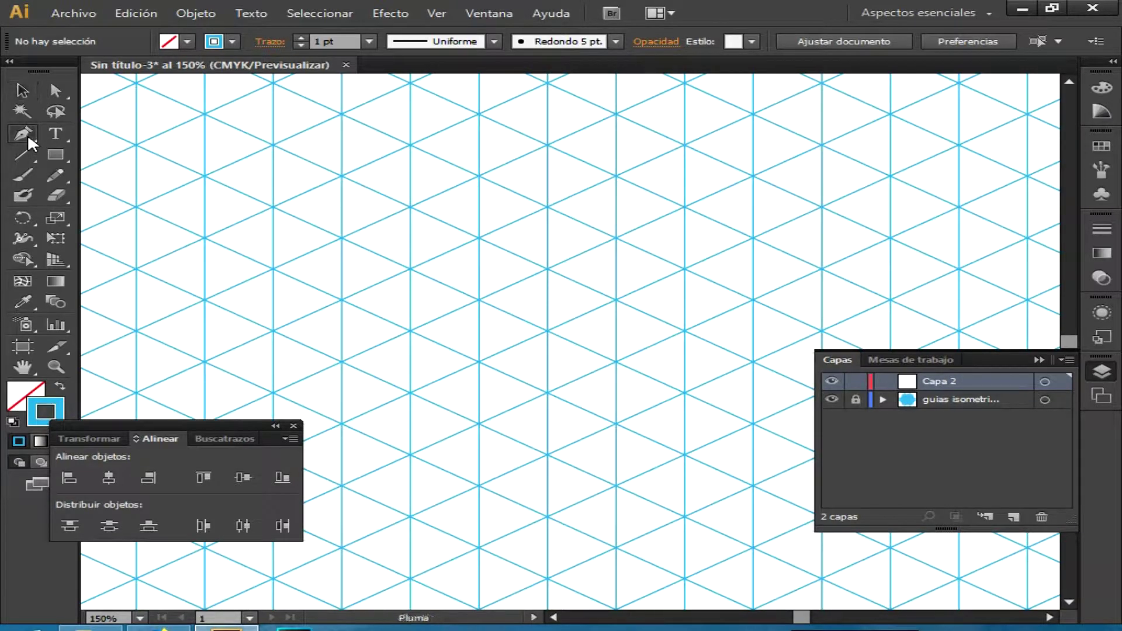
pyautogui.click(232, 42)
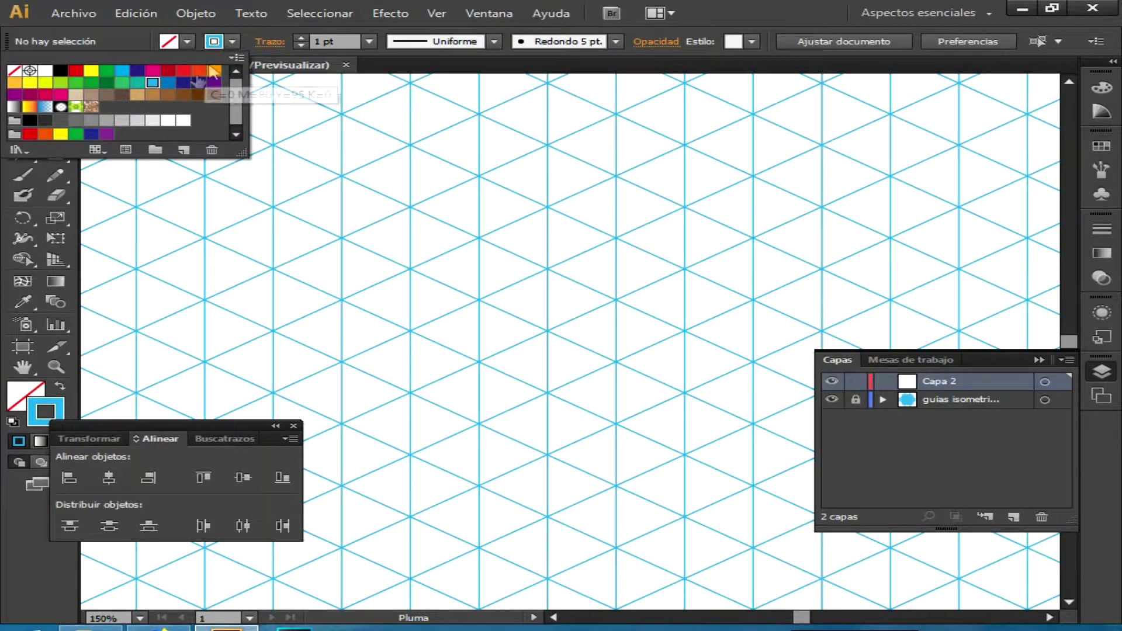
pyautogui.click(184, 94)
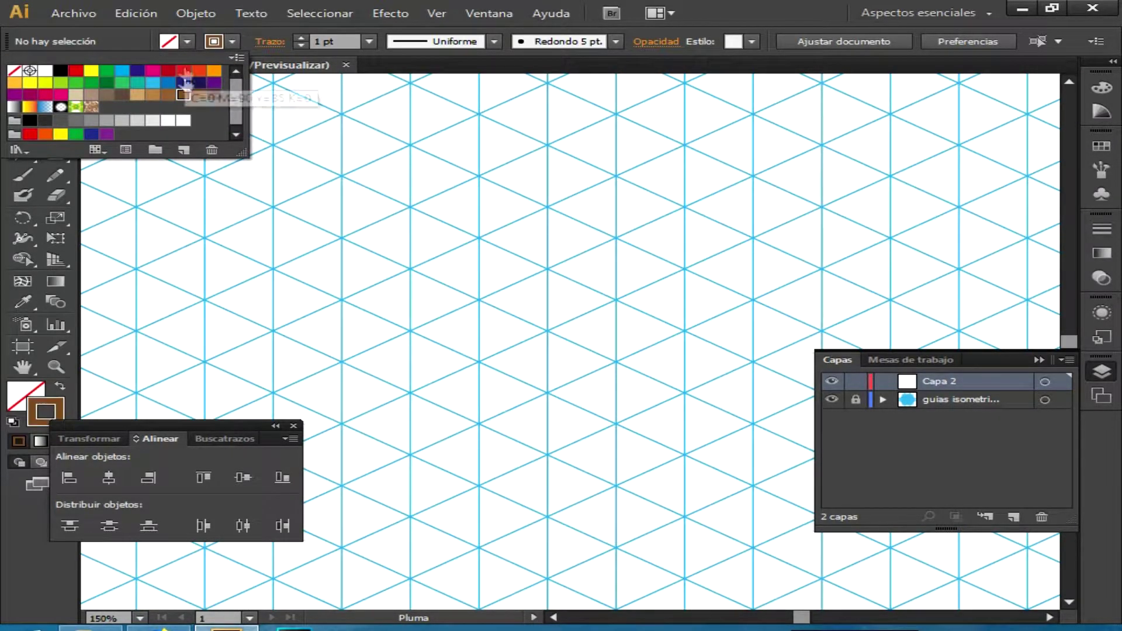
pyautogui.click(182, 43)
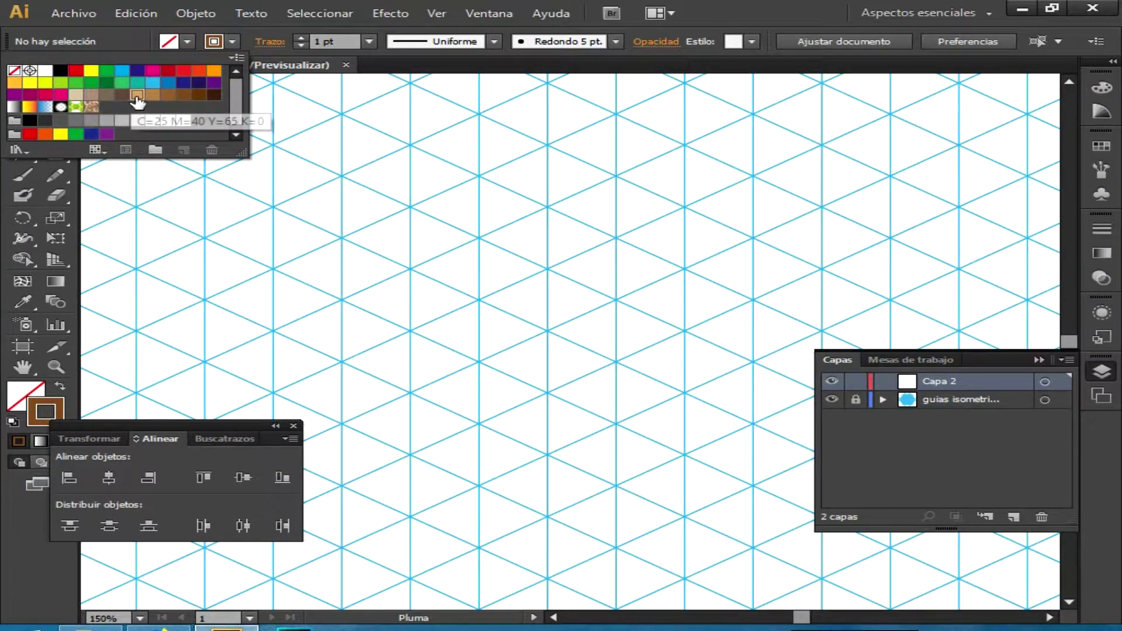
pyautogui.click(132, 99)
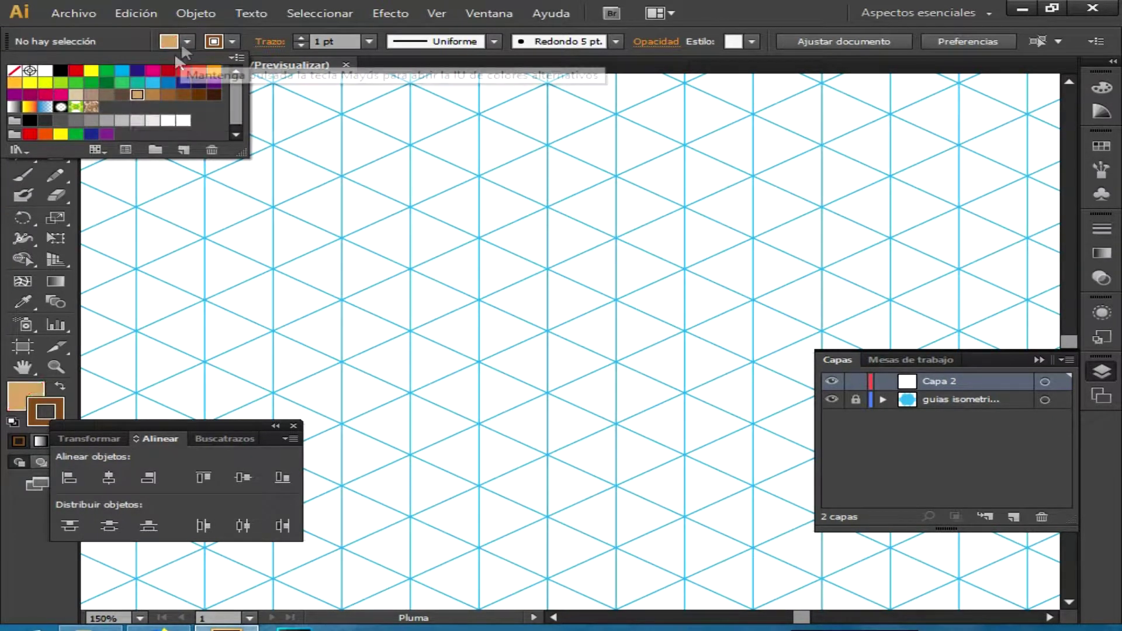
# Draw the box's right face with the Pen tool as a closed parallelogram four grid cells wide and three high
pyautogui.click(548, 454)
pyautogui.click(821, 332)
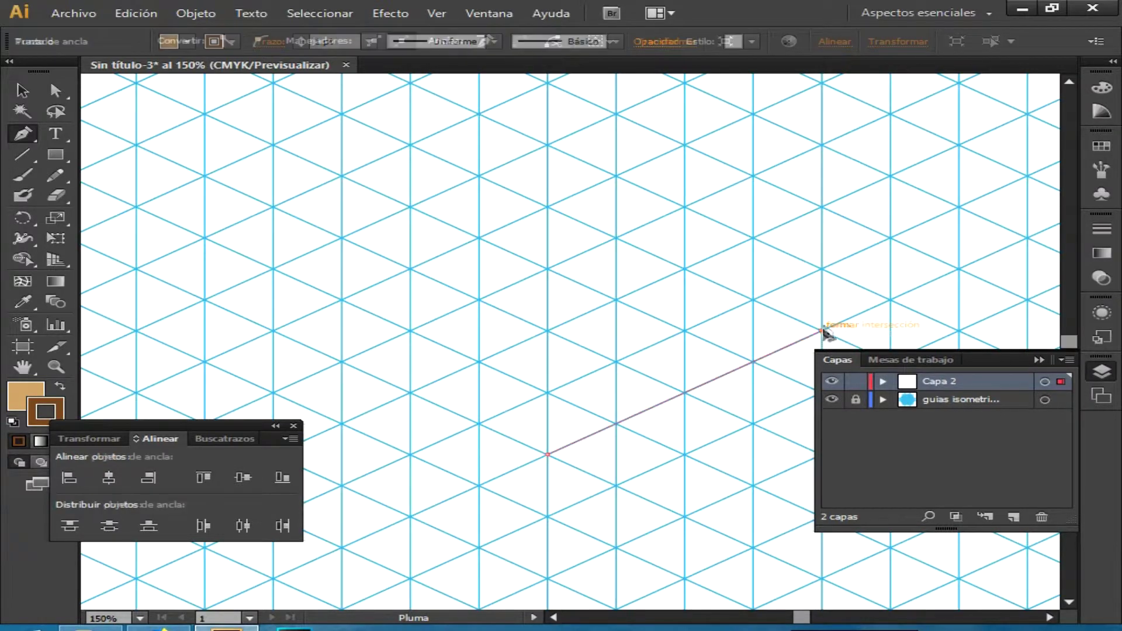
pyautogui.click(822, 141)
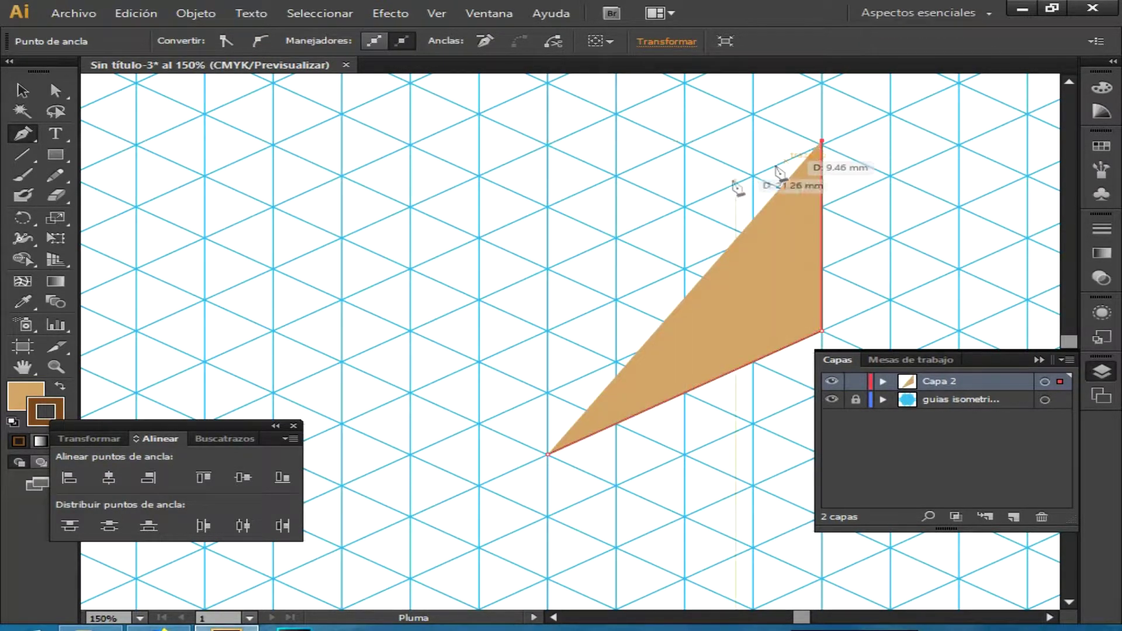
pyautogui.click(685, 207)
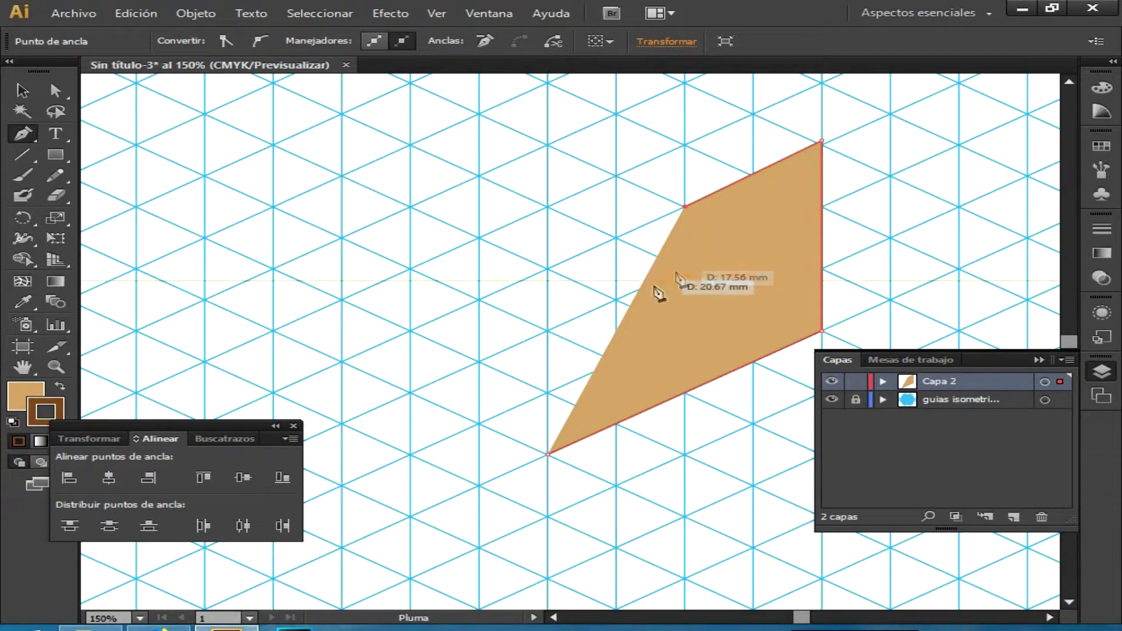
pyautogui.click(548, 269)
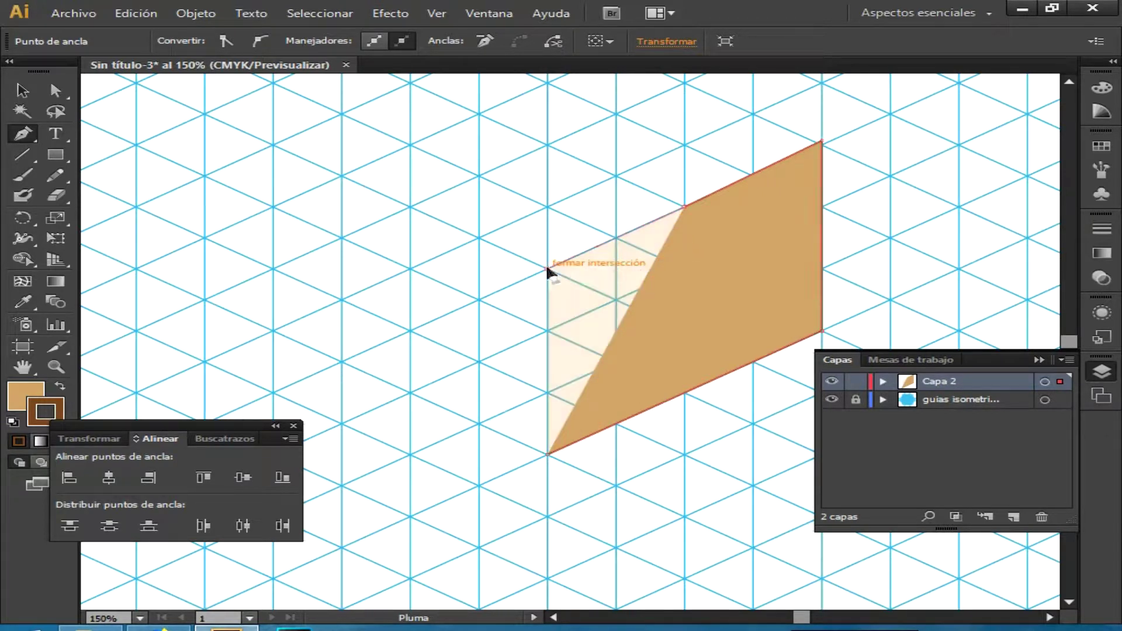
pyautogui.click(549, 454)
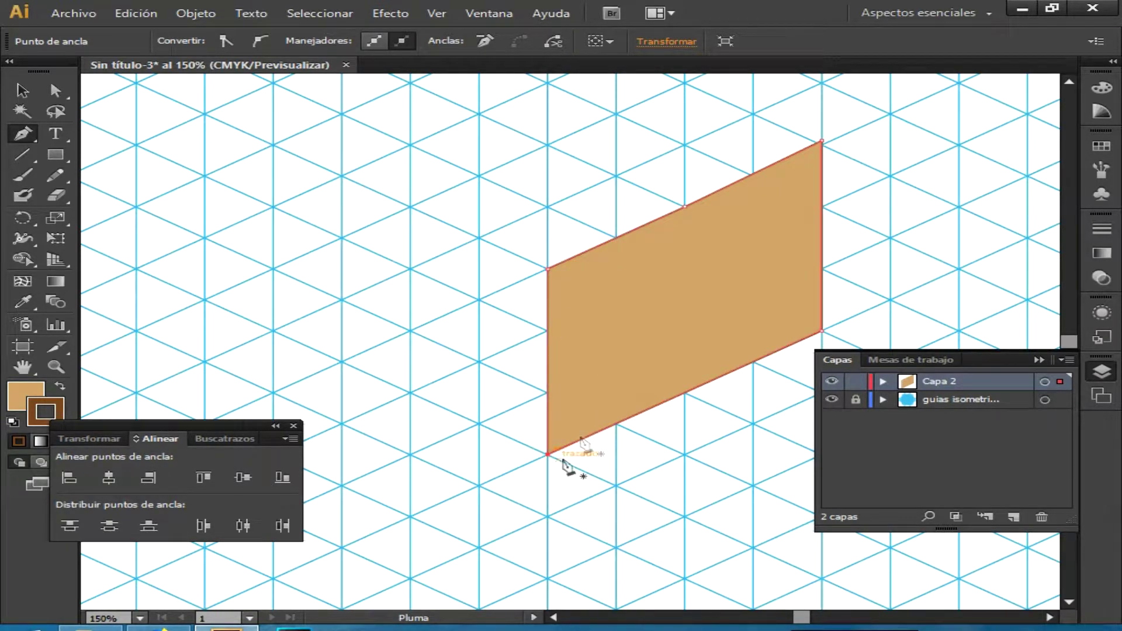
# Draw the box's left face as a closed parallelogram four grid cells wide and three high, sharing the right face's front vertical edge
pyautogui.click(273, 145)
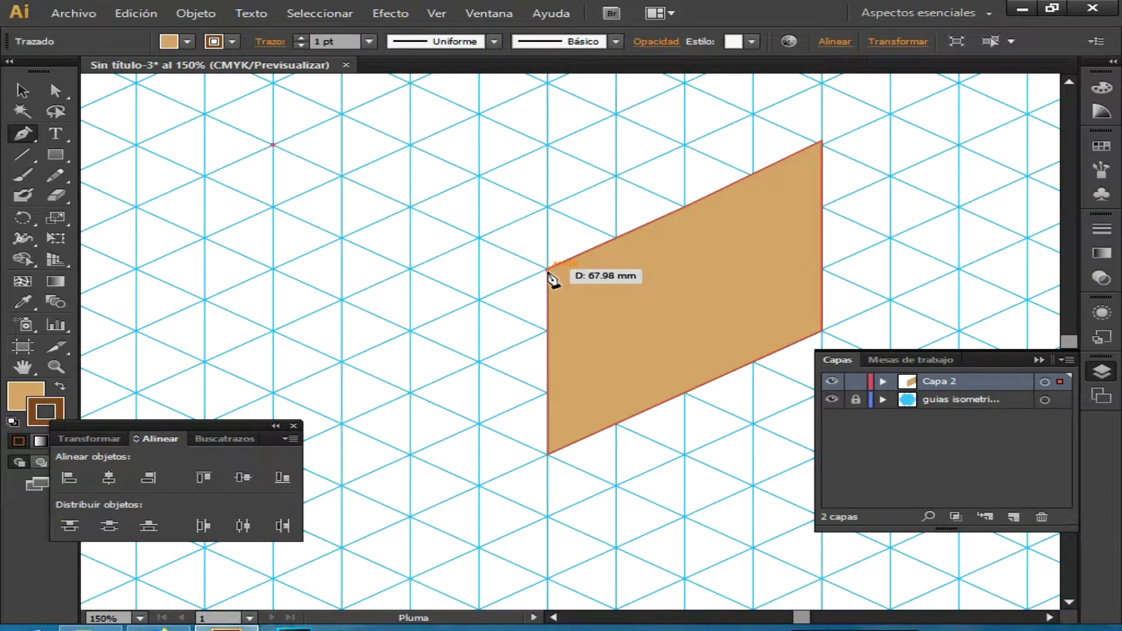
pyautogui.click(549, 269)
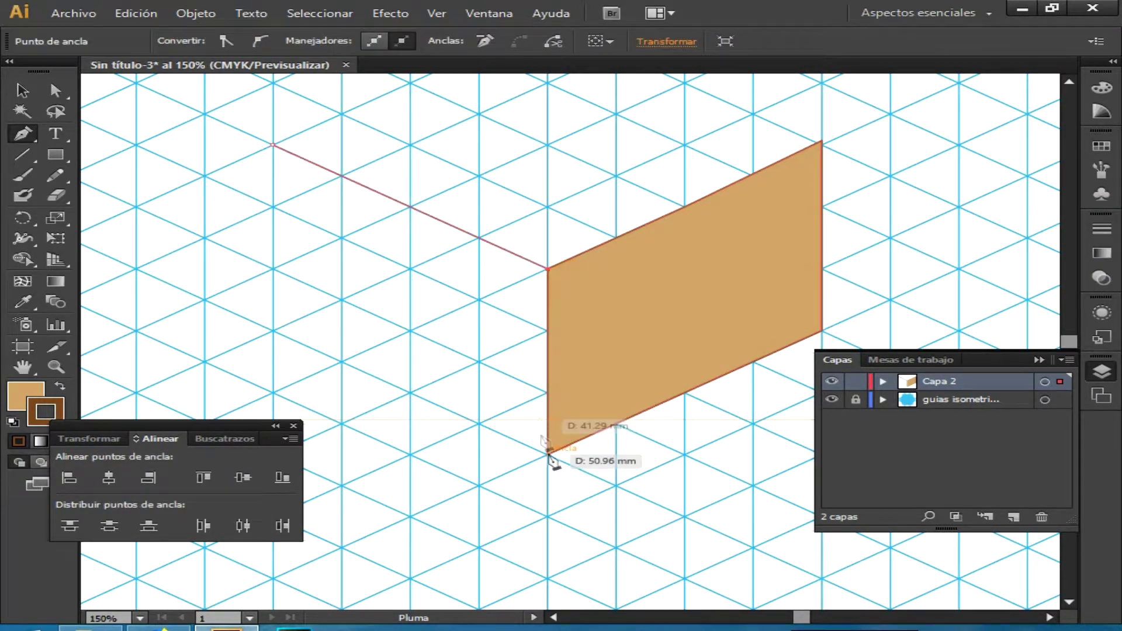
pyautogui.click(547, 455)
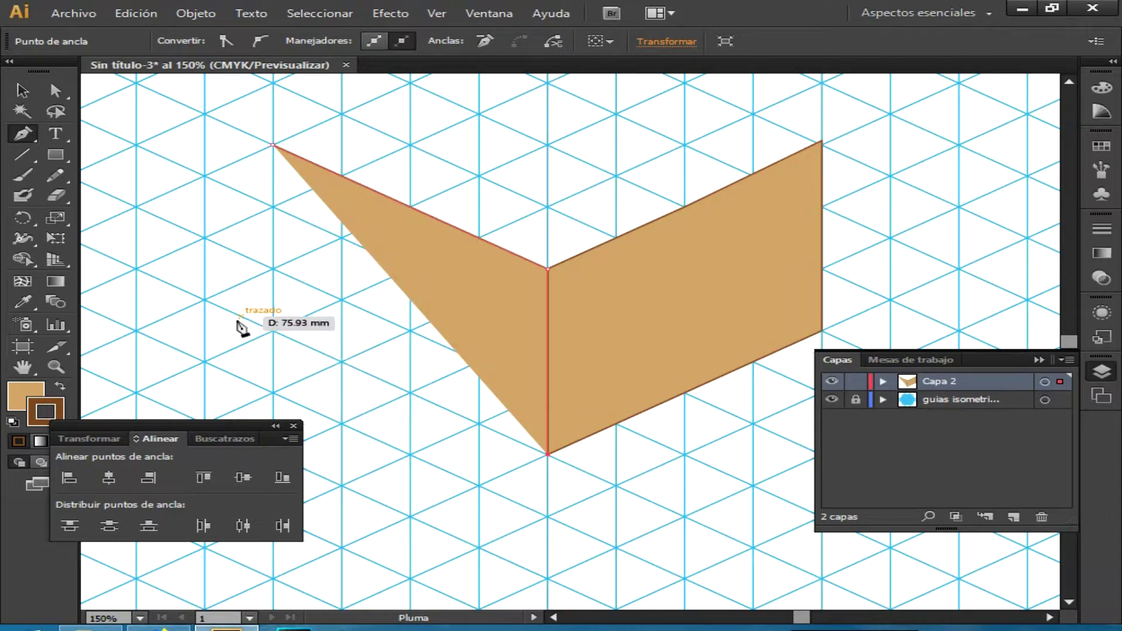
pyautogui.click(274, 330)
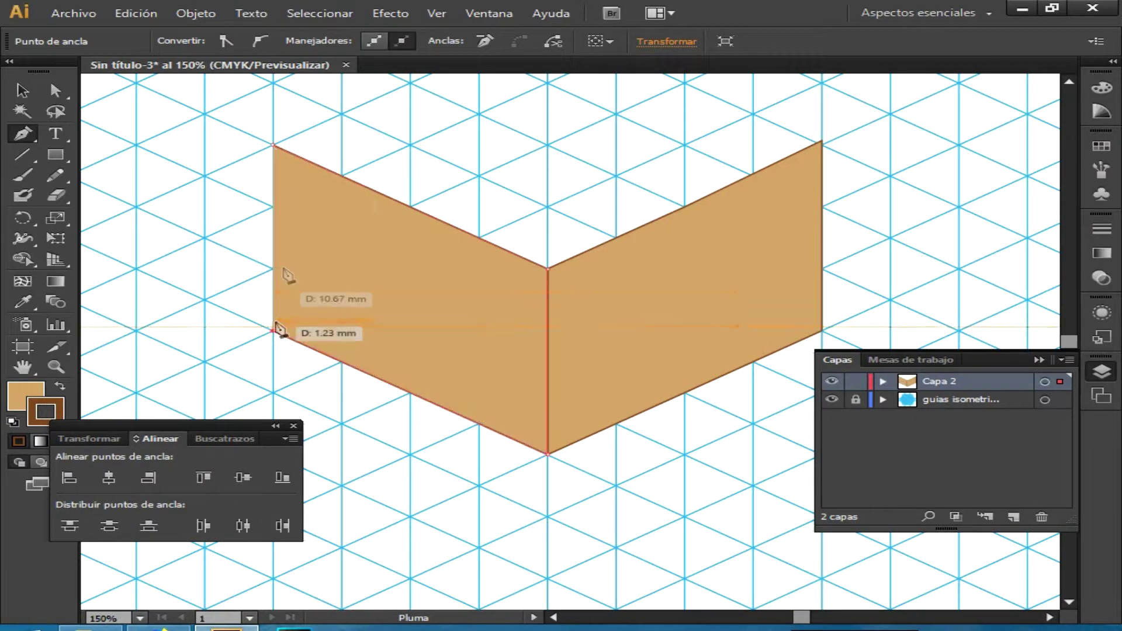
pyautogui.click(274, 148)
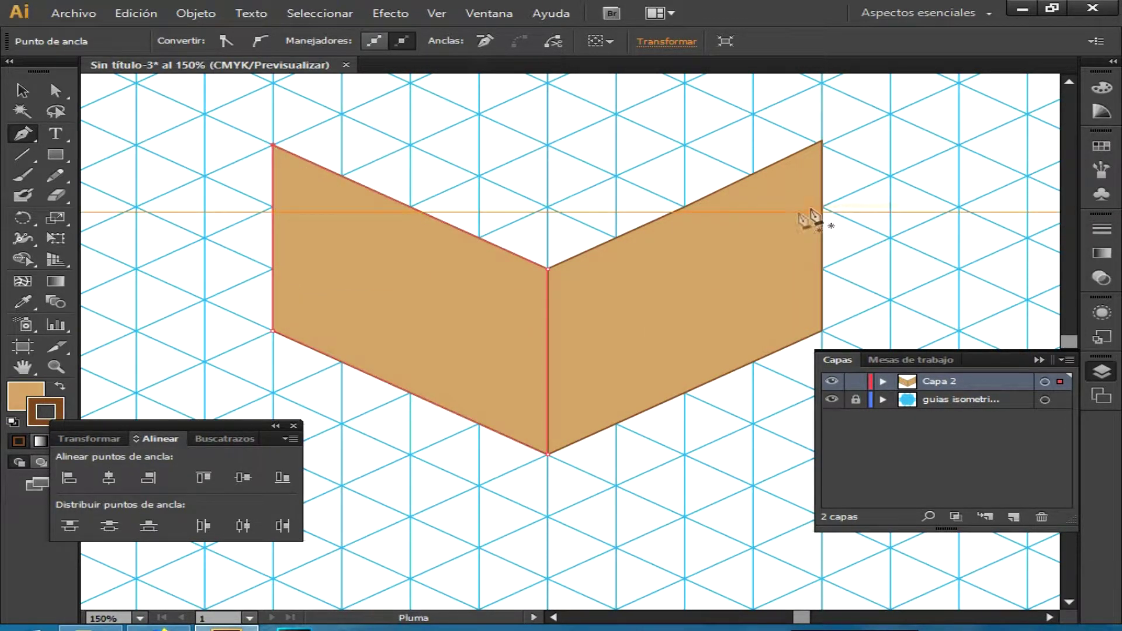
# Draw the box's top face as a closed four-by-four-cell rhombus joining the upper edges of both side faces
pyautogui.moveTo(615, 180); pyautogui.dragTo(605, 291)
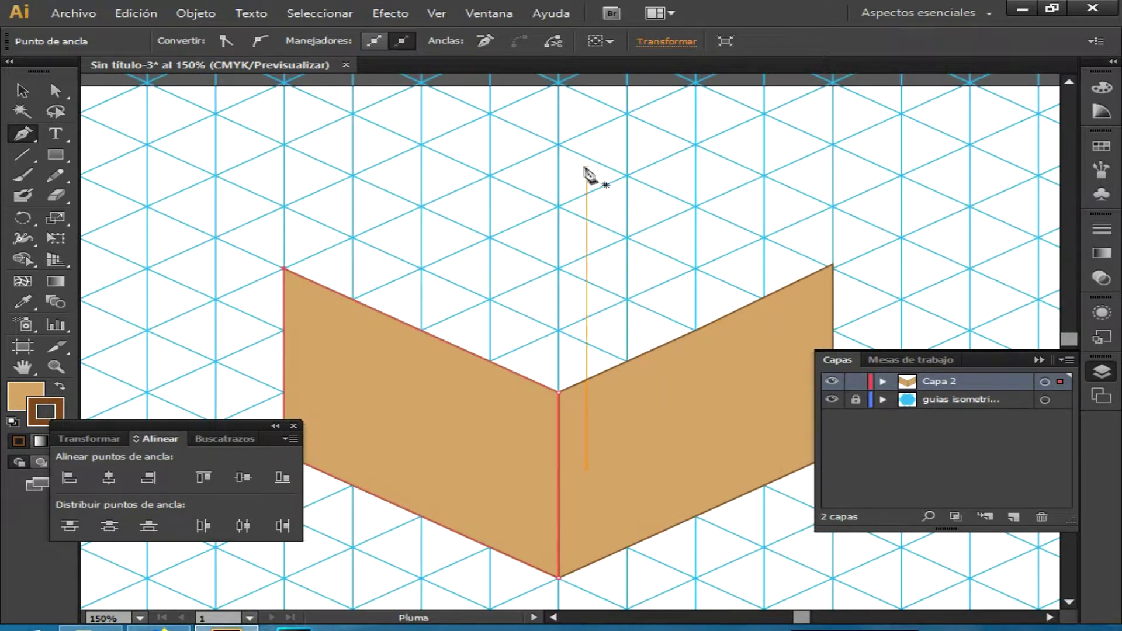
pyautogui.click(560, 145)
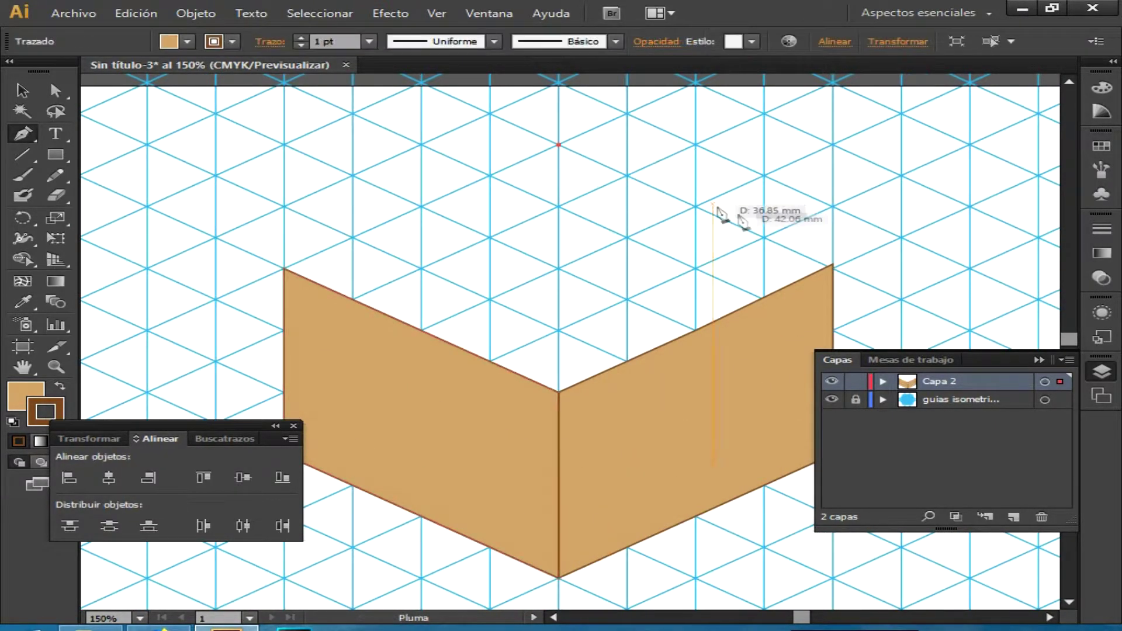
pyautogui.click(833, 265)
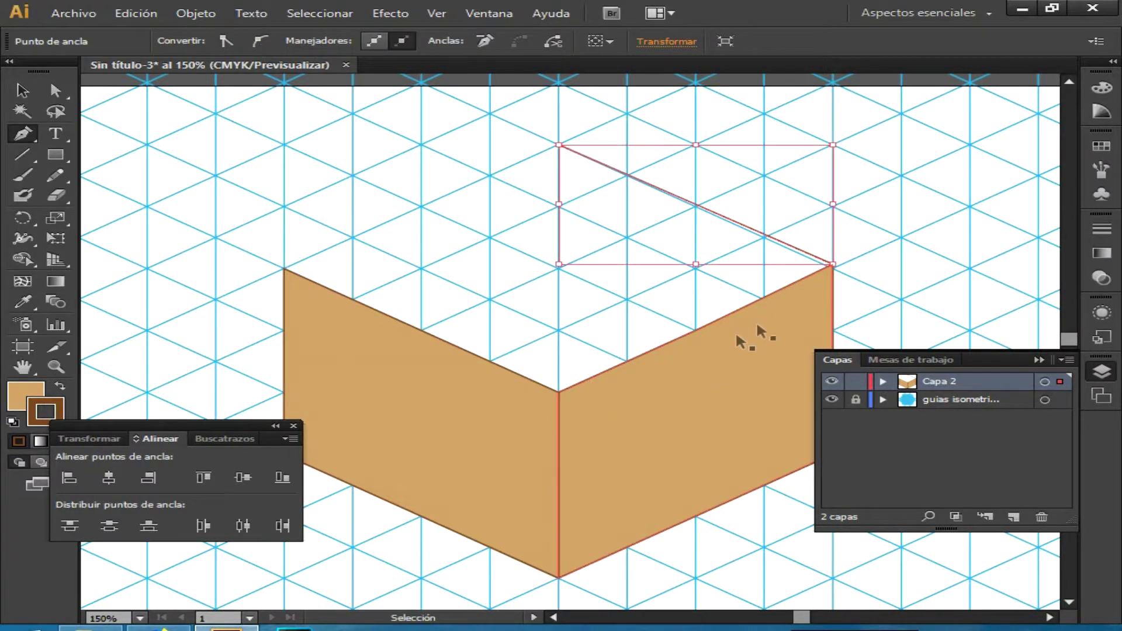
pyautogui.hotkey('ctrl', 'z')
pyautogui.click(832, 266)
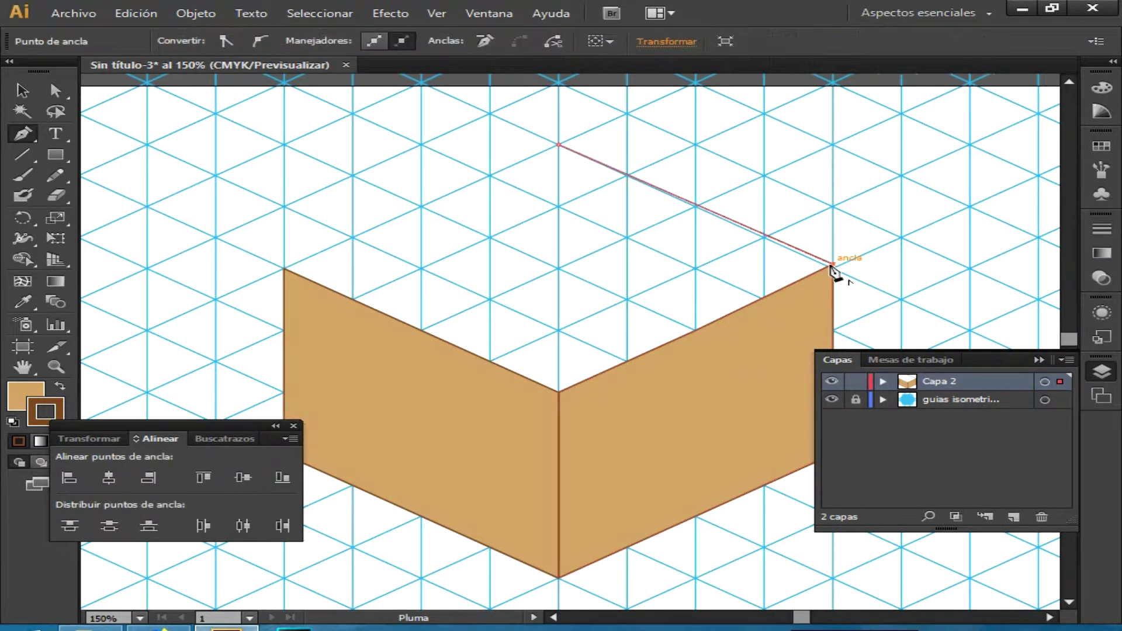
pyautogui.hotkey('ctrl', 'z')
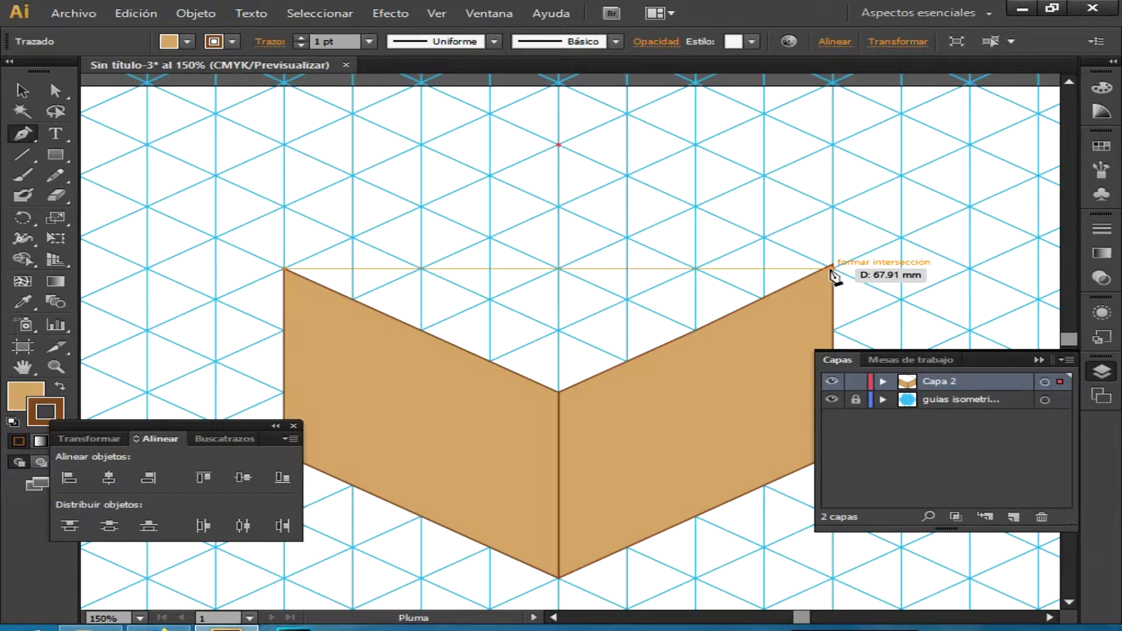
pyautogui.click(832, 267)
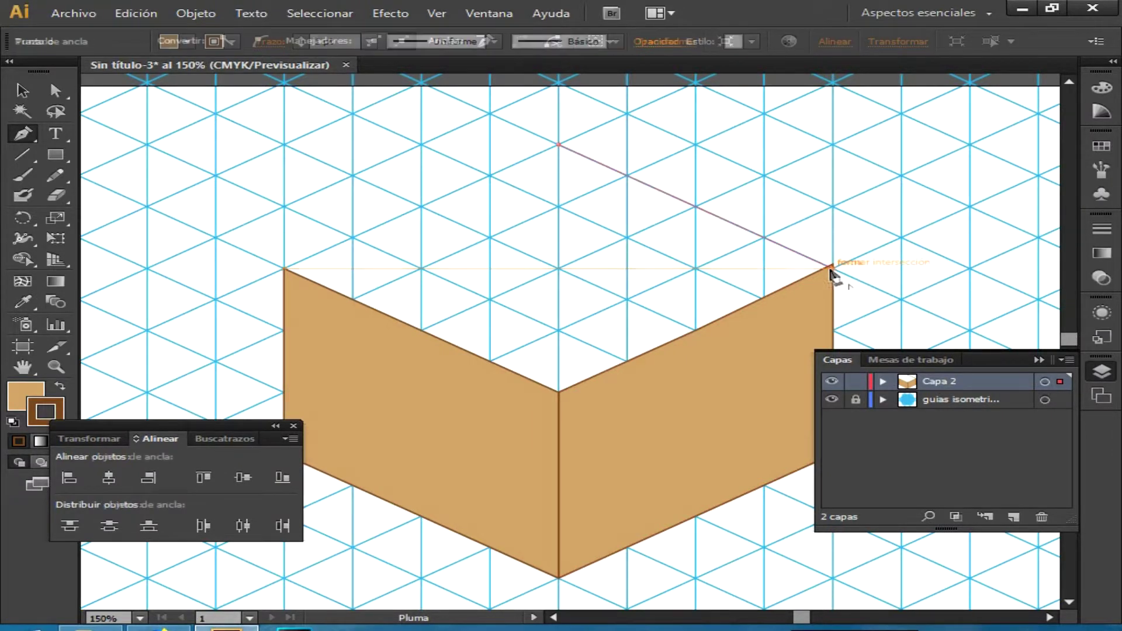
pyautogui.click(559, 391)
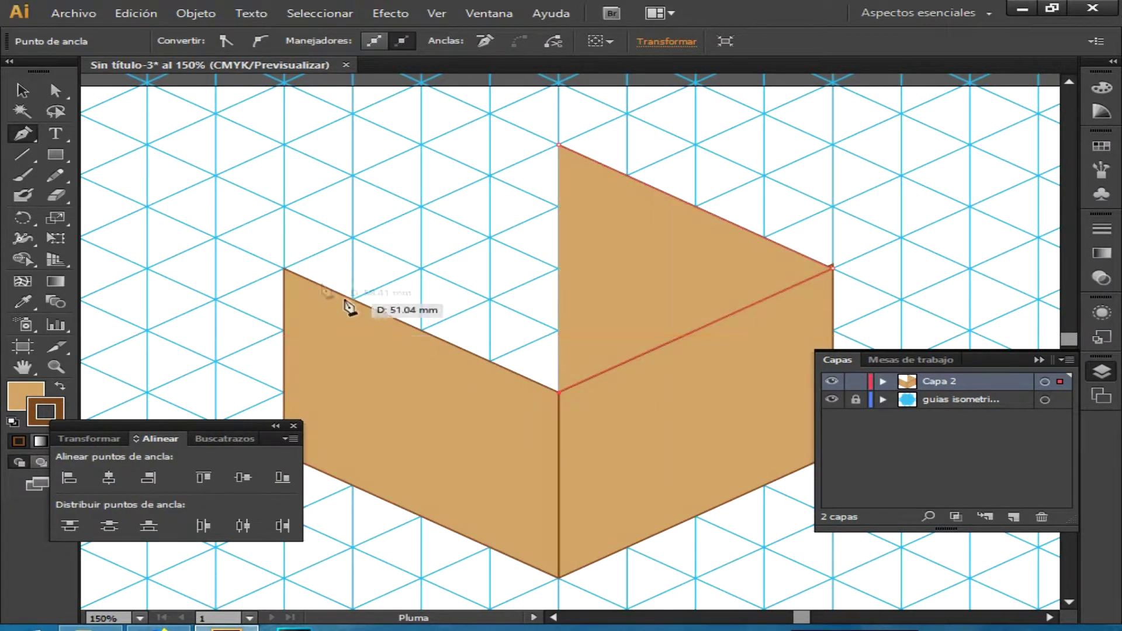
pyautogui.click(284, 269)
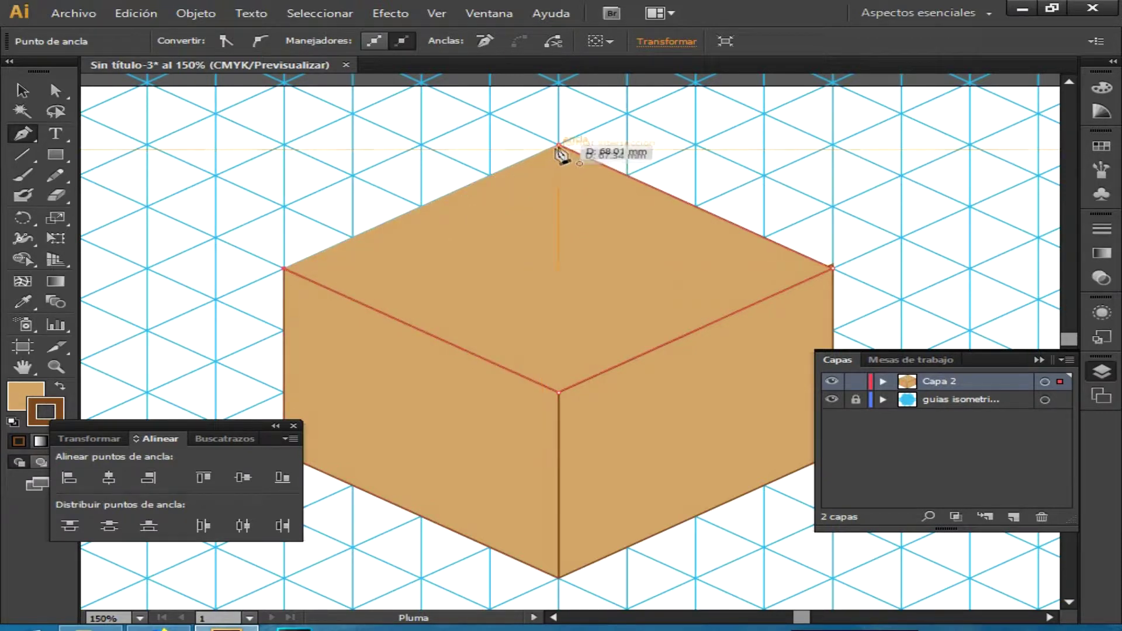
pyautogui.click(558, 146)
# Draw a closed upright face one grid cell wide and three high with the Pen tool in the empty area beside the box
pyautogui.click(24, 90)
pyautogui.press('space')
pyautogui.moveTo(505, 329); pyautogui.dragTo(972, 268)
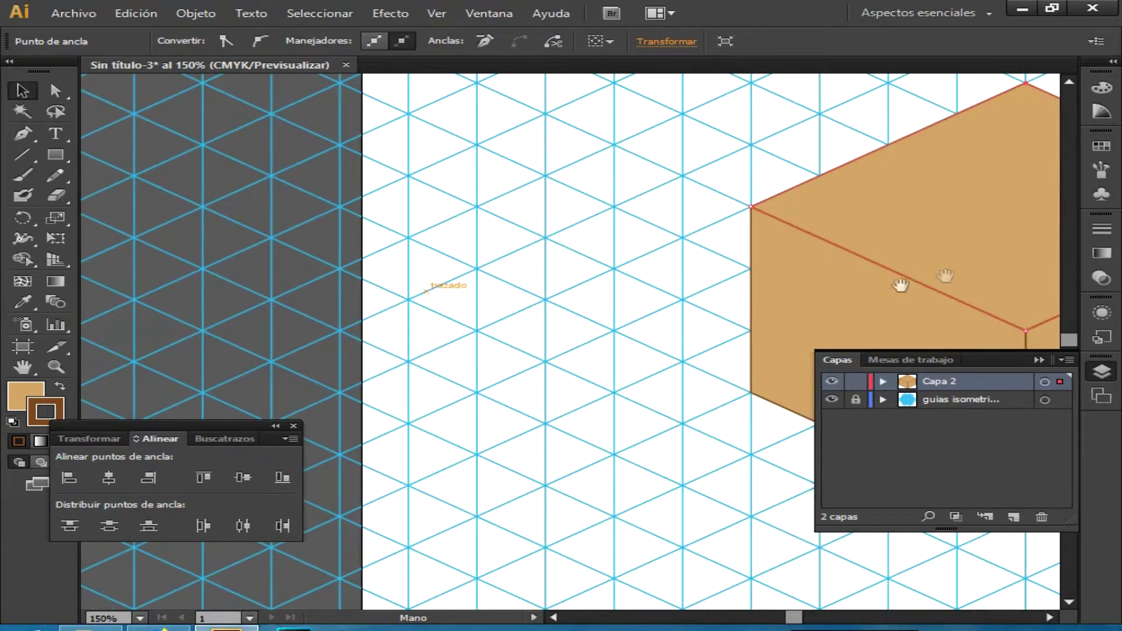
pyautogui.press('space')
pyautogui.moveTo(625, 373); pyautogui.dragTo(340, 105)
pyautogui.moveTo(984, 345); pyautogui.dragTo(606, 325)
pyautogui.moveTo(879, 311); pyautogui.dragTo(613, 386)
pyautogui.click(23, 135)
pyautogui.click(554, 388)
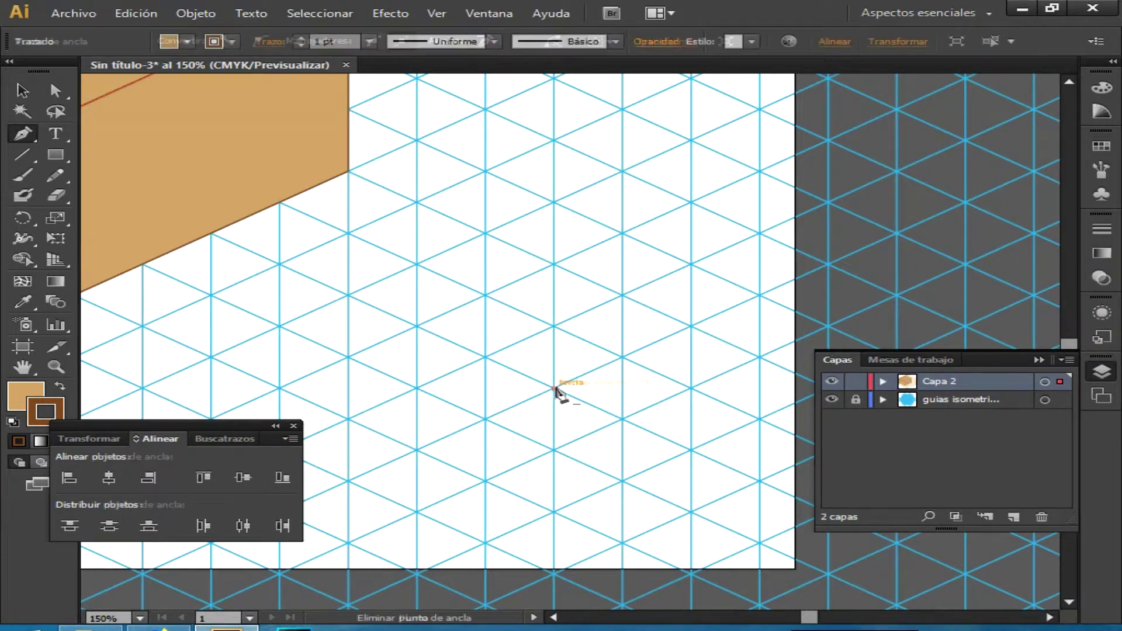
pyautogui.click(623, 357)
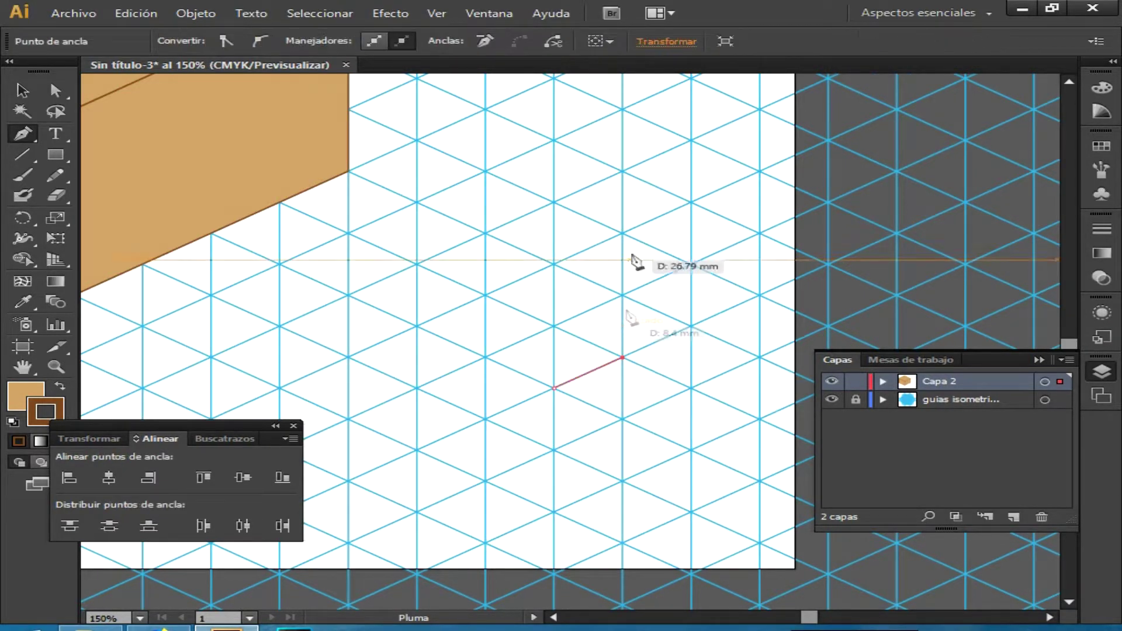
pyautogui.click(622, 172)
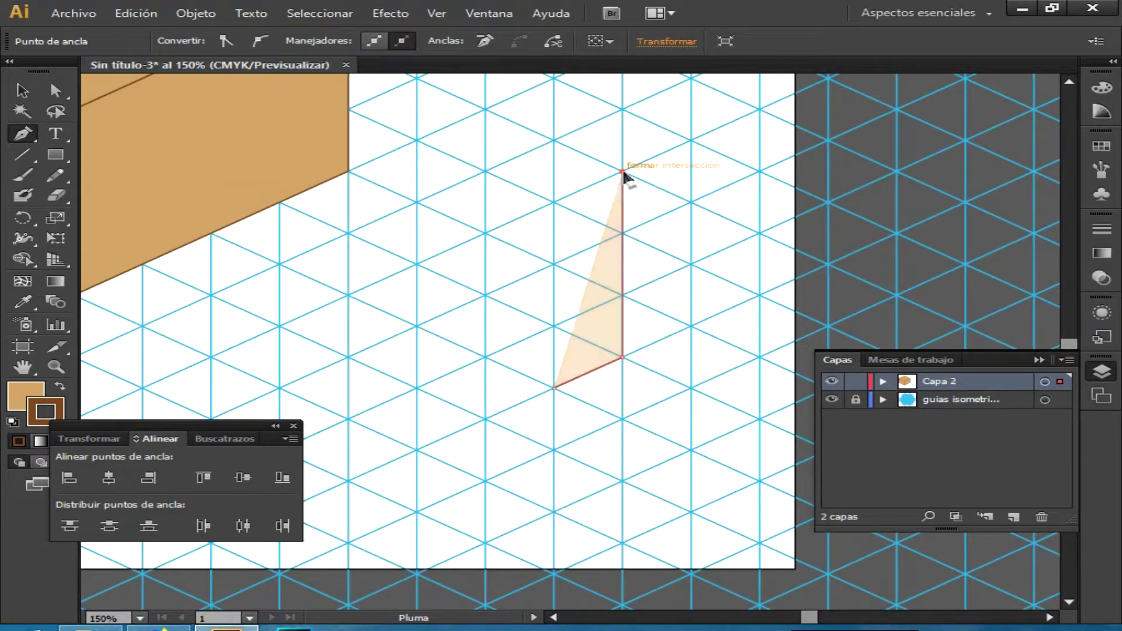
pyautogui.click(554, 202)
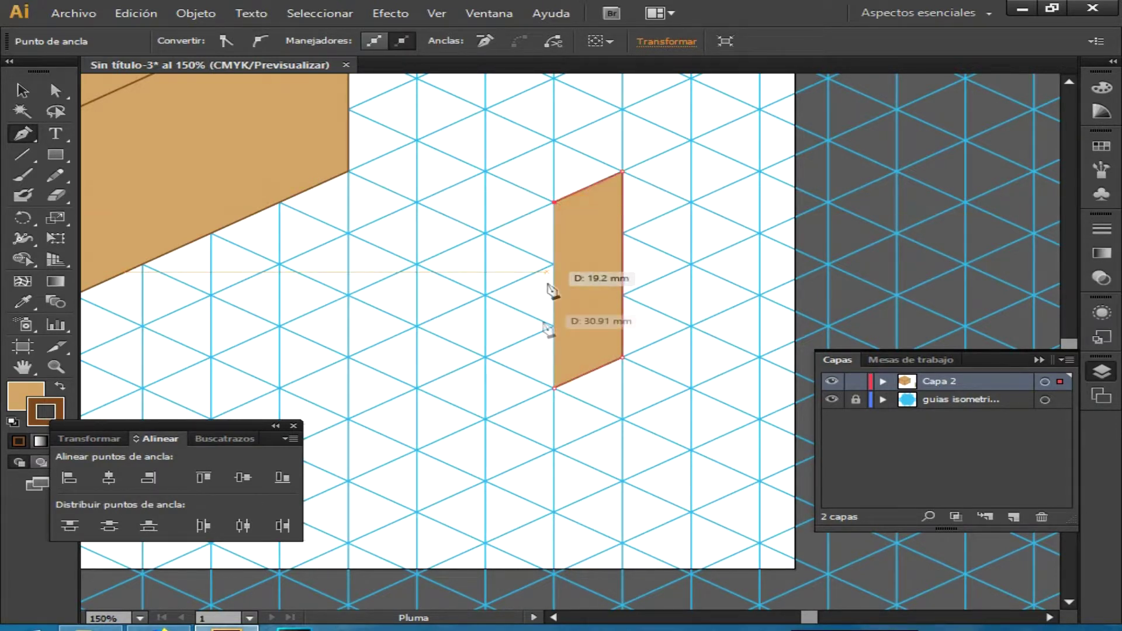
pyautogui.click(554, 388)
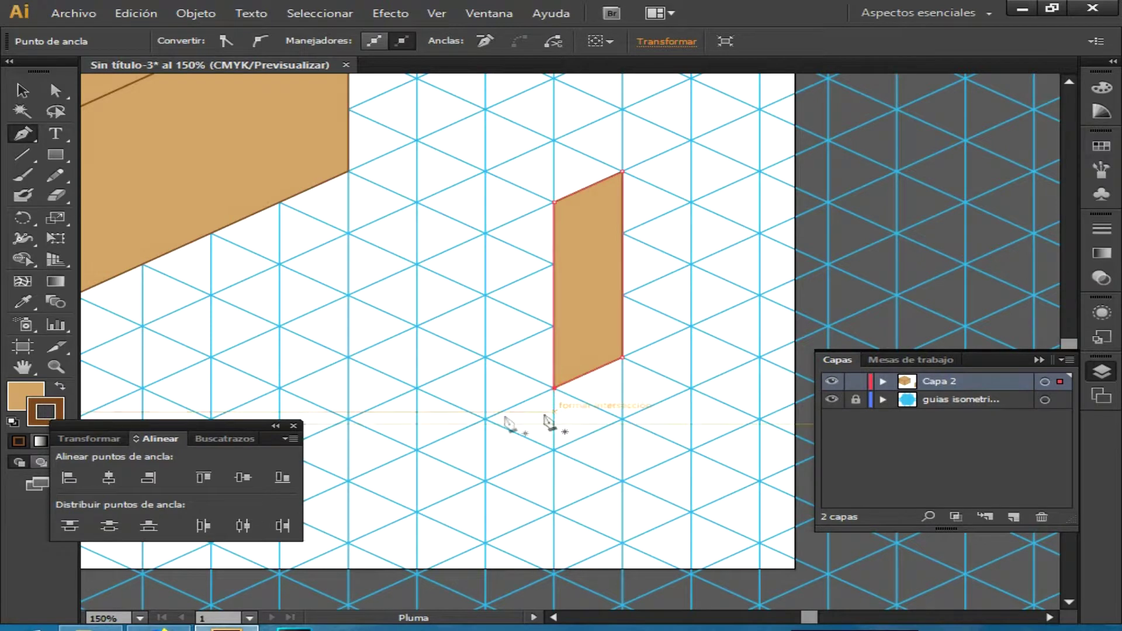
# Draw a low right-hand face two grid cells wide and one high, adjoining the lower left edge of the tall narrow face
pyautogui.click(417, 450)
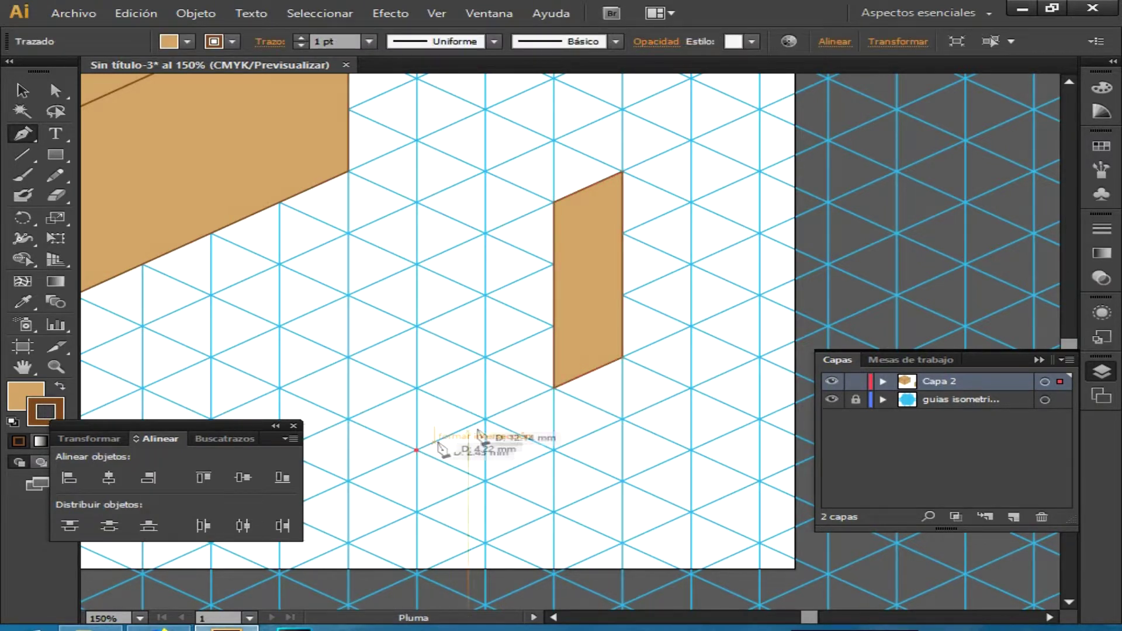
pyautogui.click(554, 389)
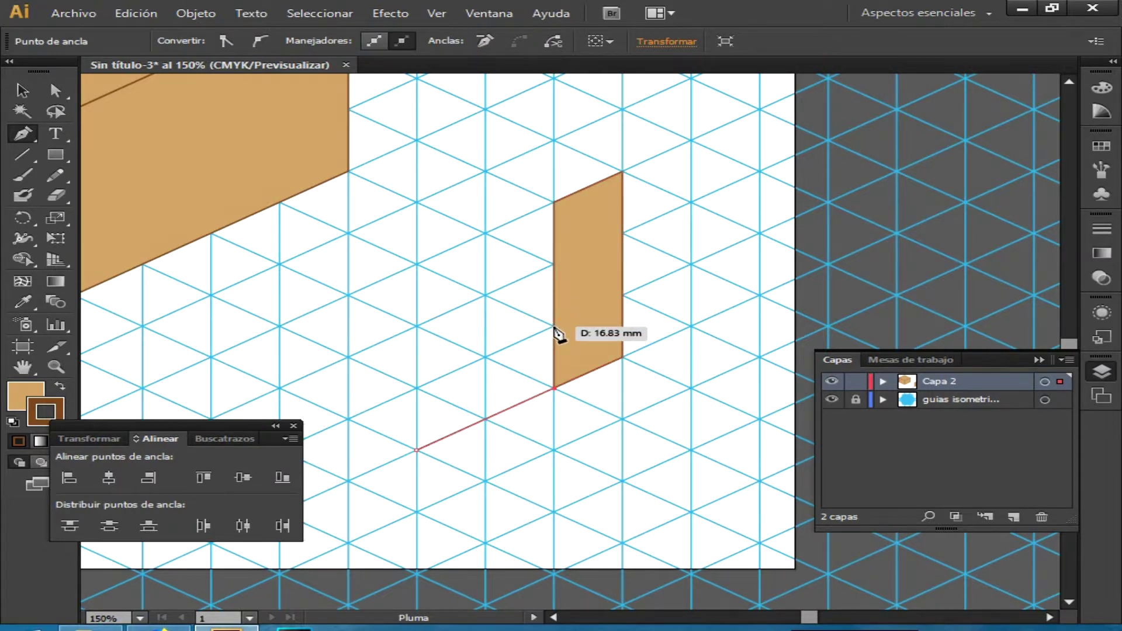
pyautogui.click(554, 327)
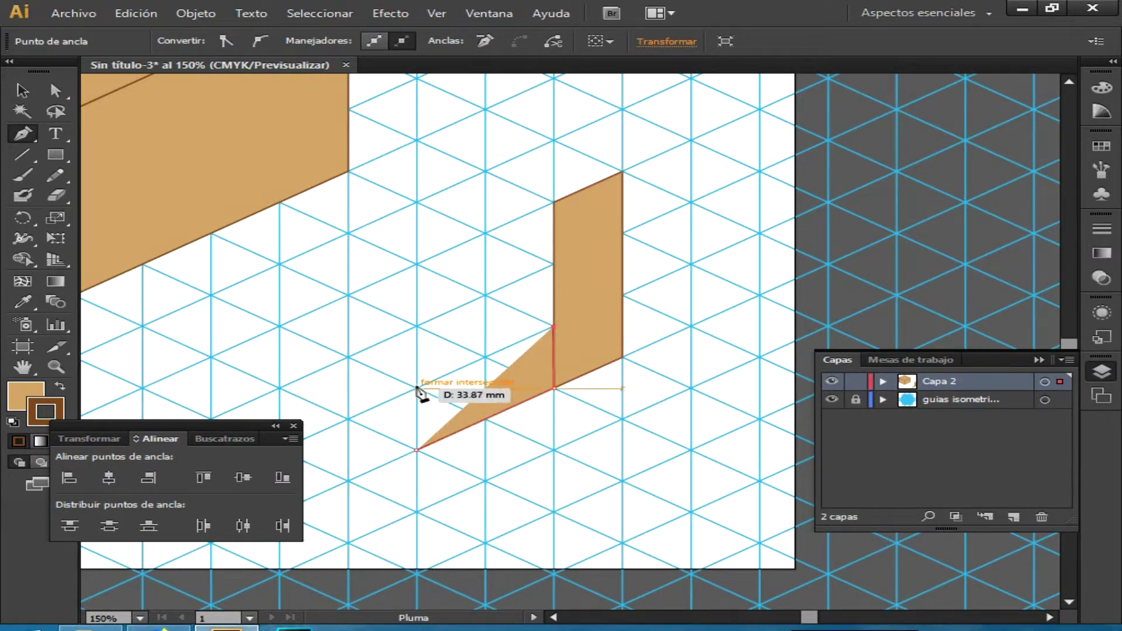
pyautogui.click(416, 388)
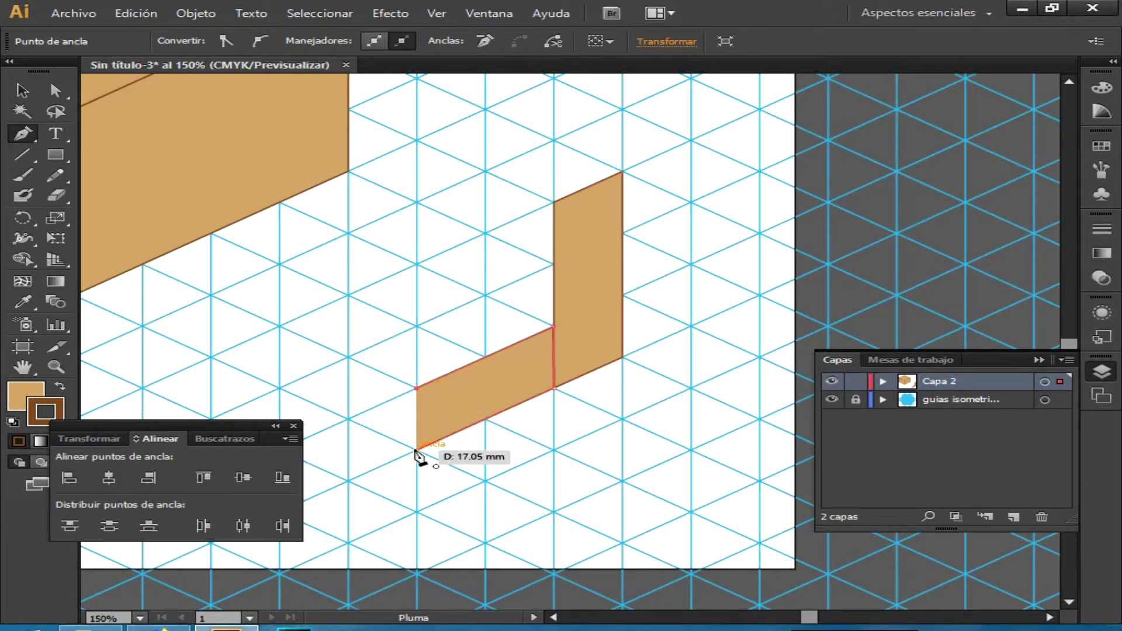
pyautogui.click(417, 450)
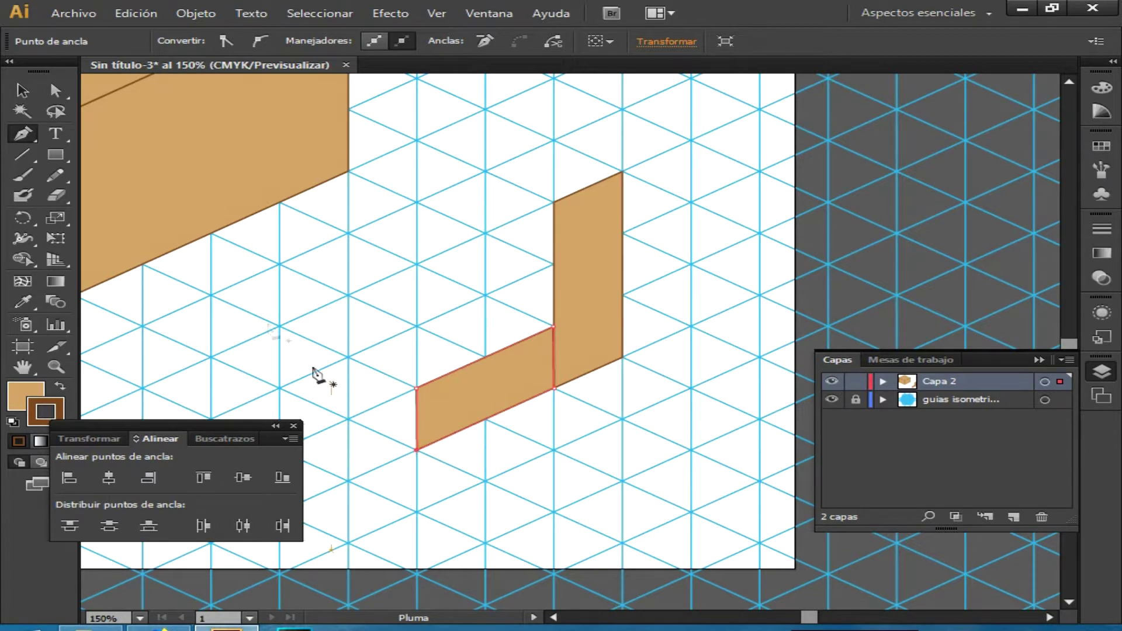
# Draw the low block's left face two grid cells wide and one high, sharing the low right-hand face's front vertical edge
pyautogui.click(280, 326)
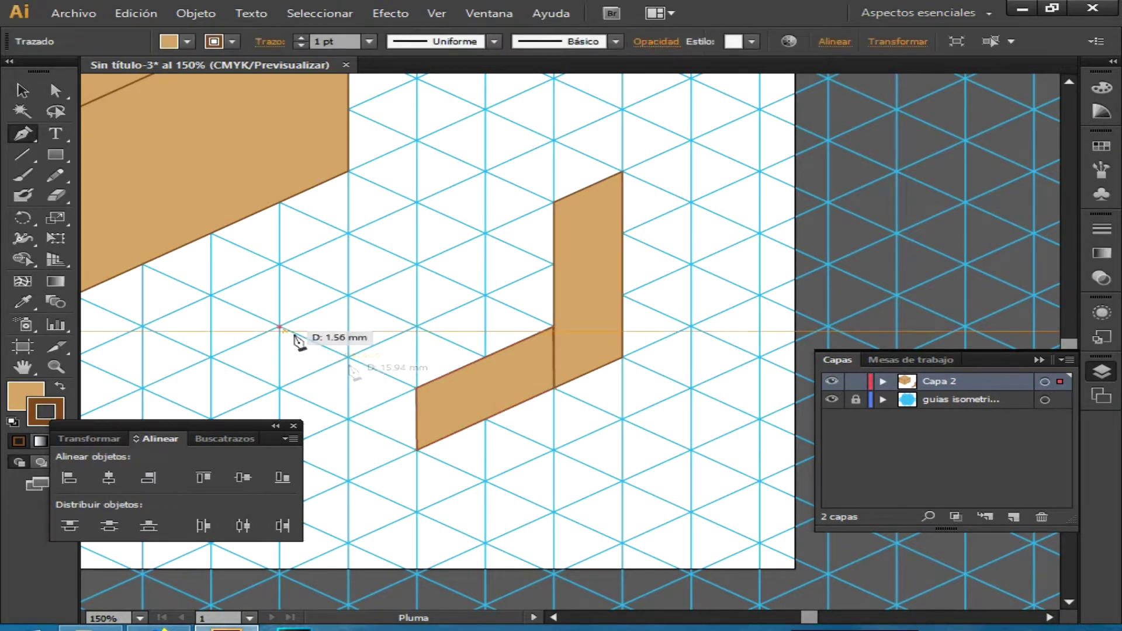
pyautogui.click(416, 388)
pyautogui.click(417, 450)
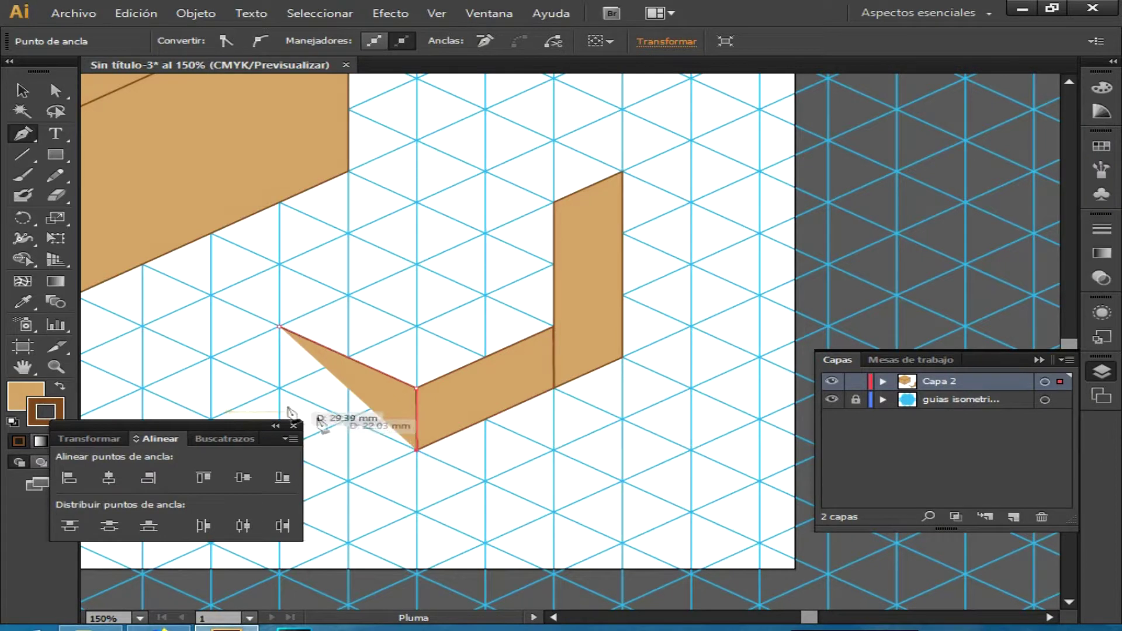
pyautogui.click(280, 388)
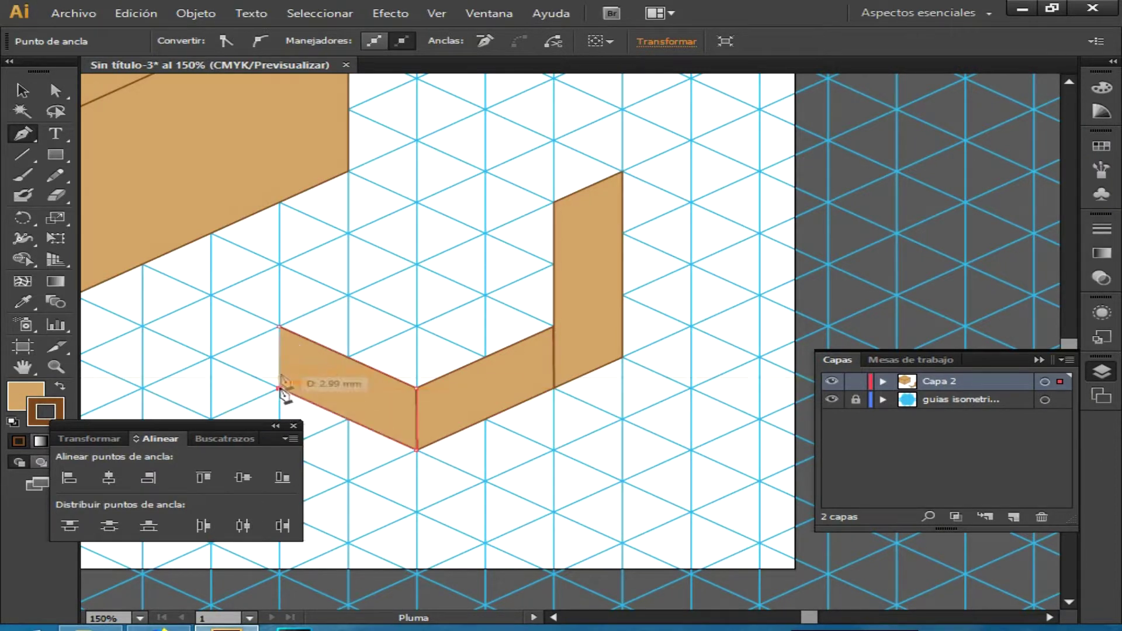
pyautogui.click(280, 326)
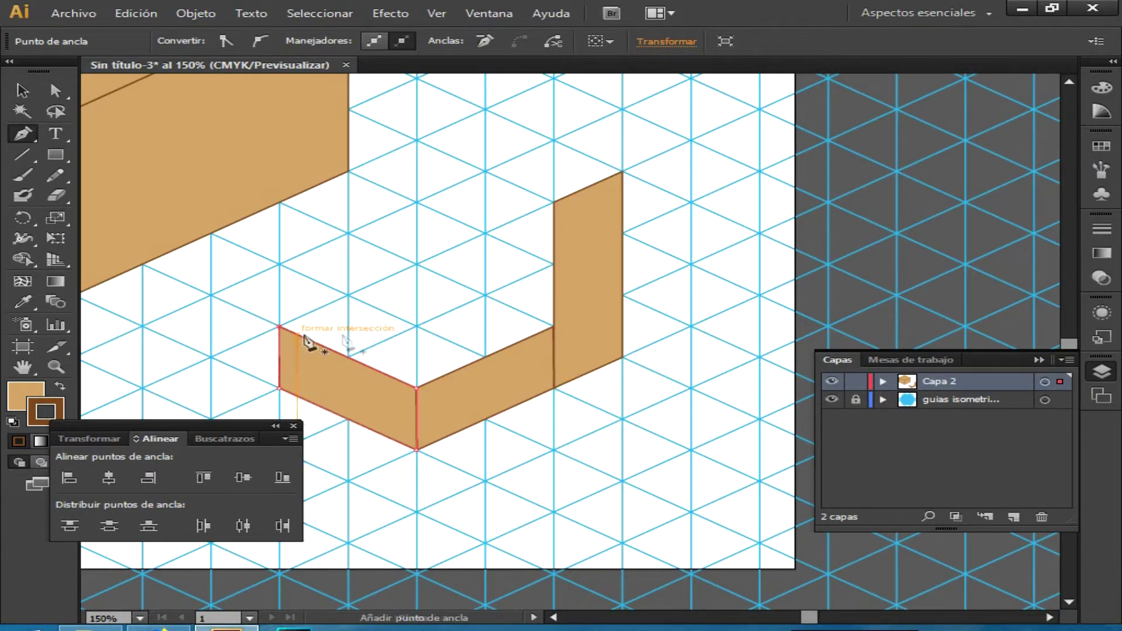
# Draw the low block's top face as a closed two-by-two-cell rhombus joining the upper edges of its side faces
pyautogui.click(417, 265)
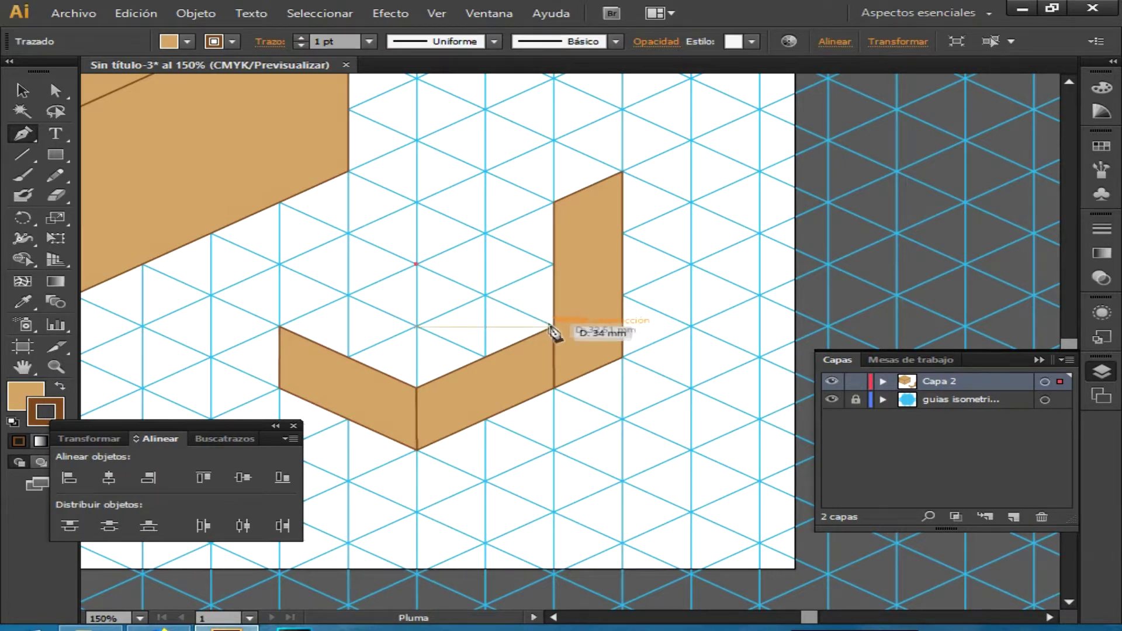
pyautogui.click(554, 327)
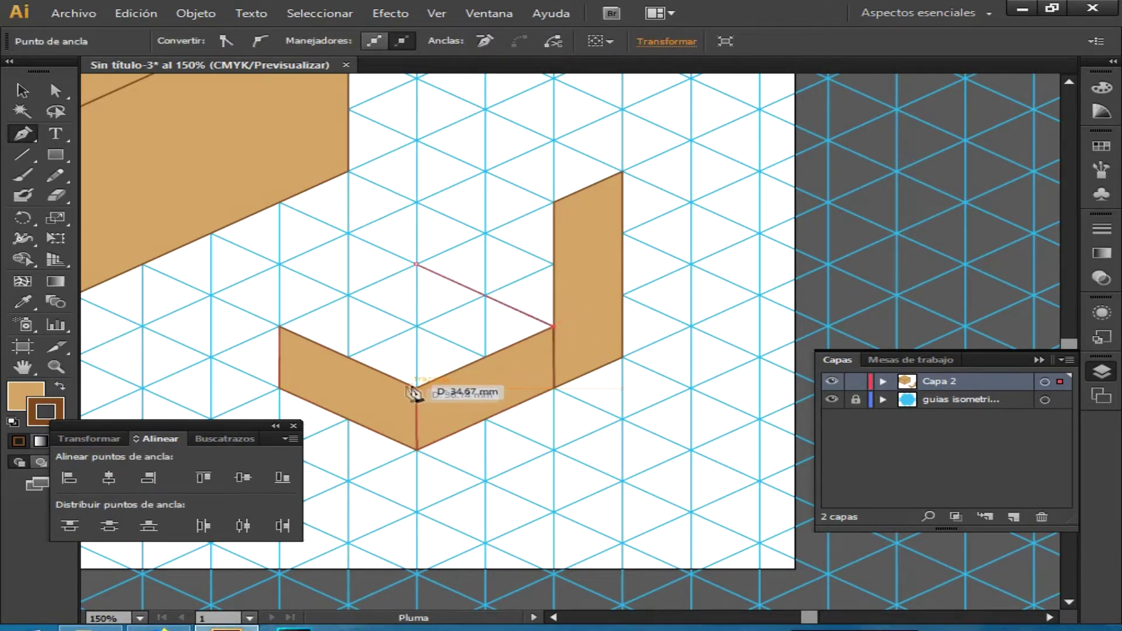
pyautogui.click(417, 388)
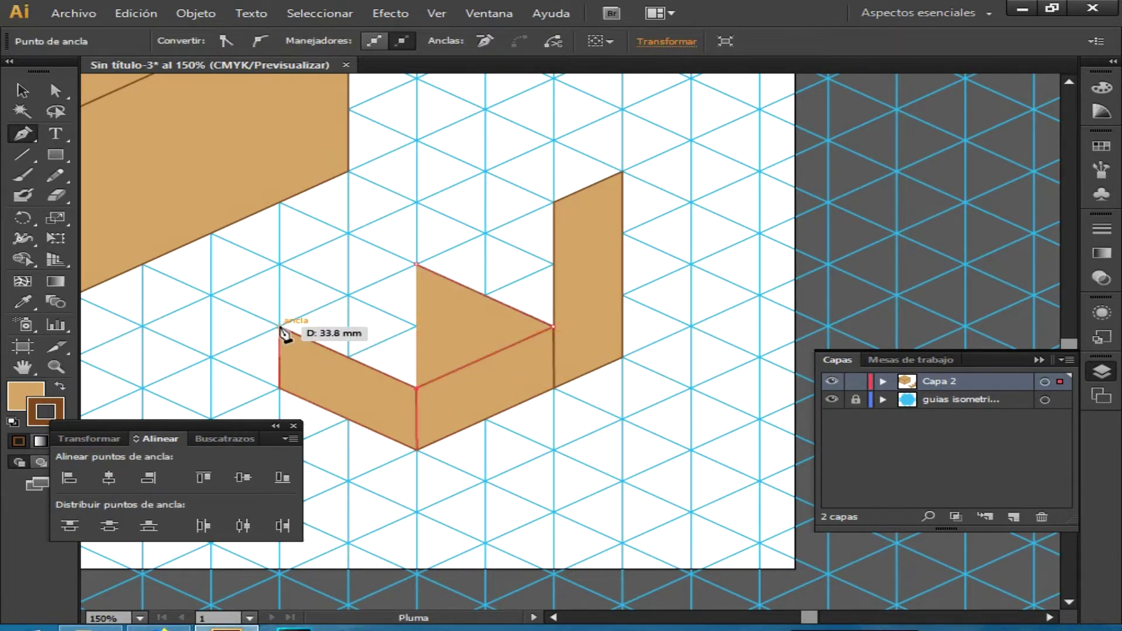
pyautogui.click(280, 327)
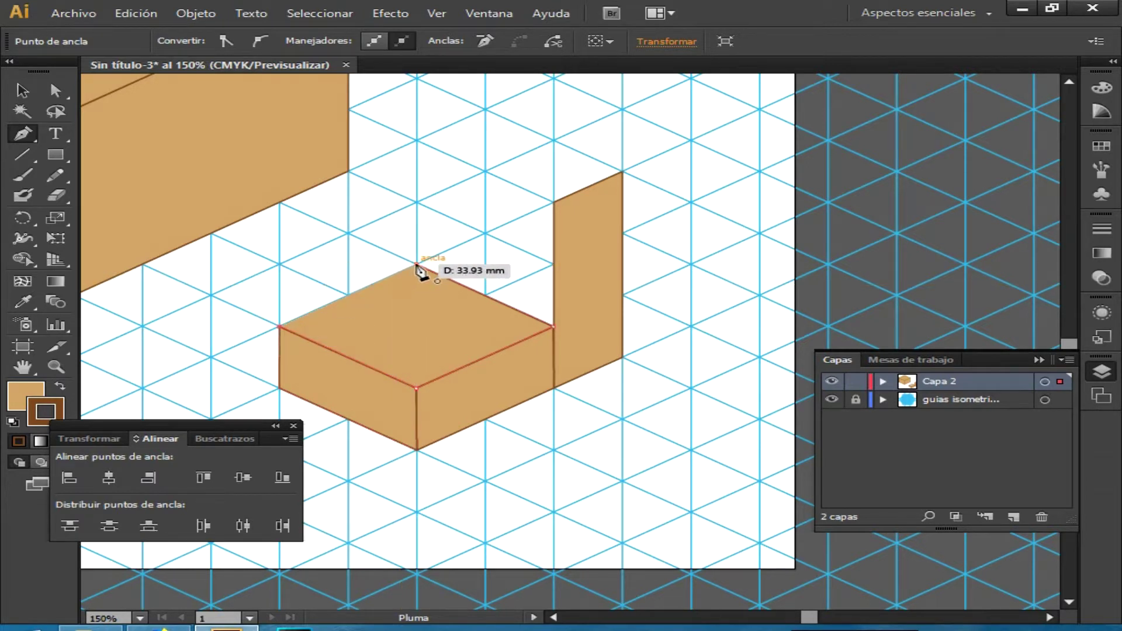
pyautogui.click(417, 264)
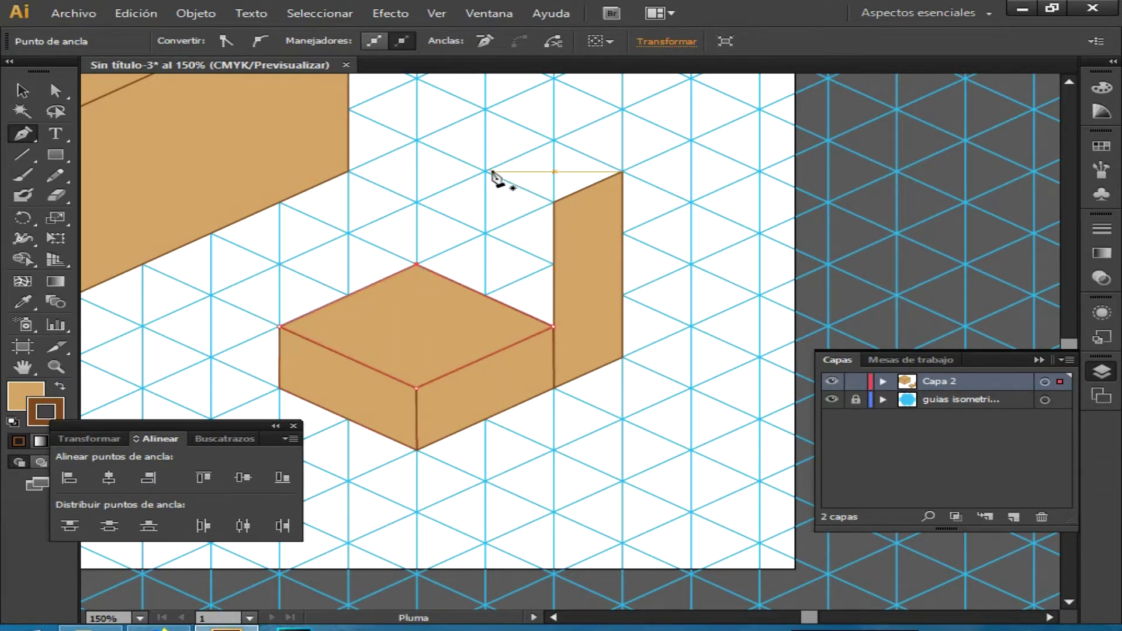
# Draw the tall column's top face as a closed one-by-one-cell rhombus on the upper edge of the tall narrow face
pyautogui.click(485, 171)
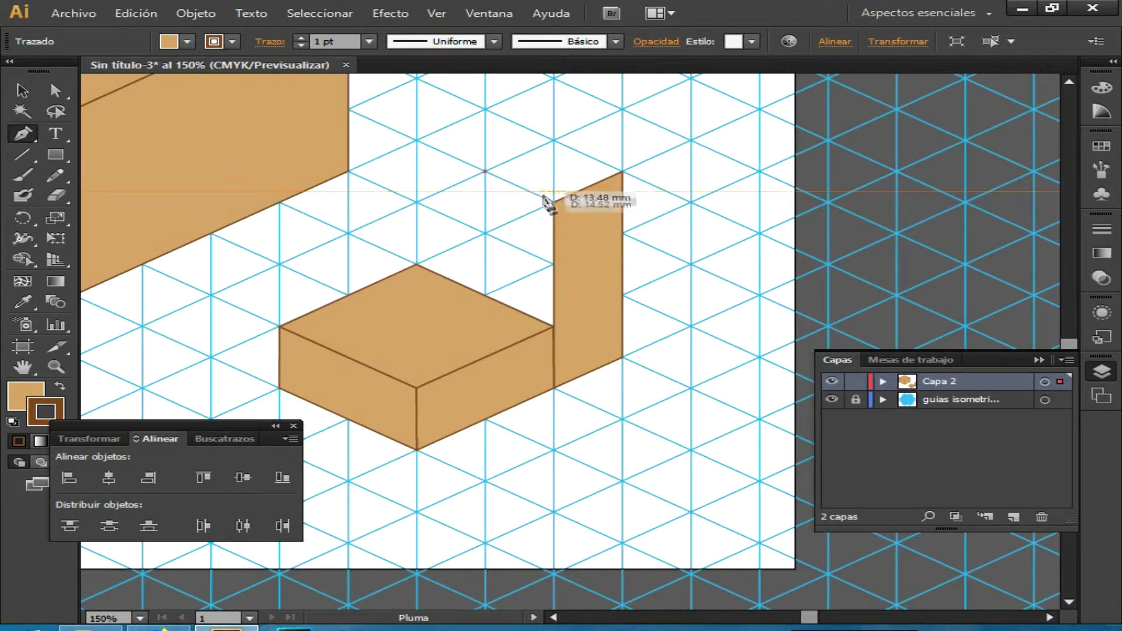
pyautogui.click(553, 202)
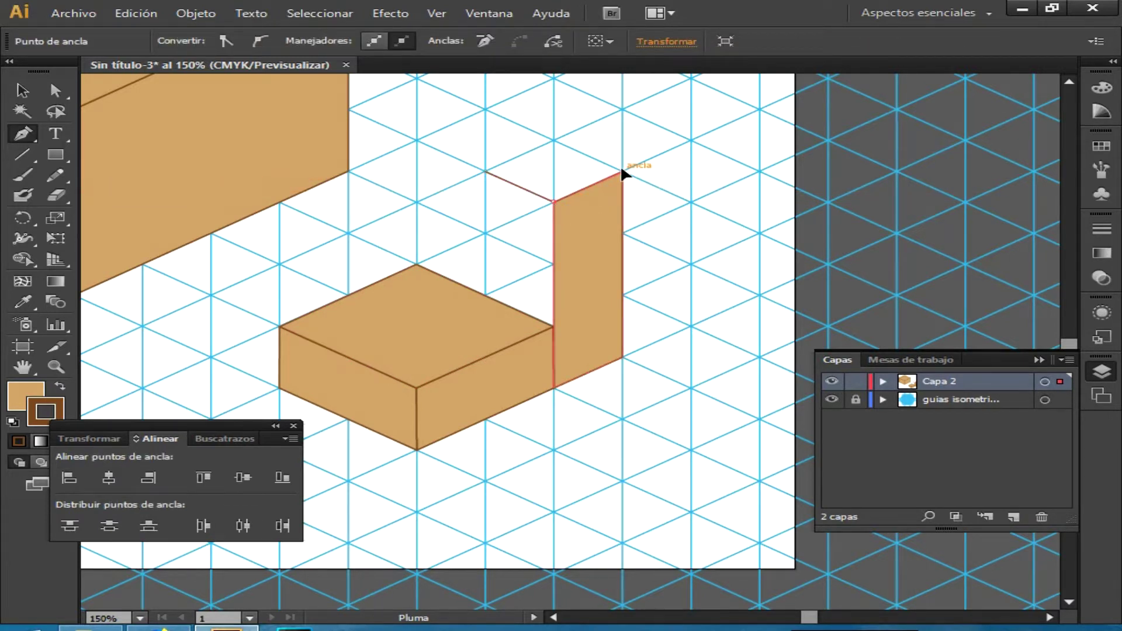
pyautogui.click(622, 173)
pyautogui.click(554, 140)
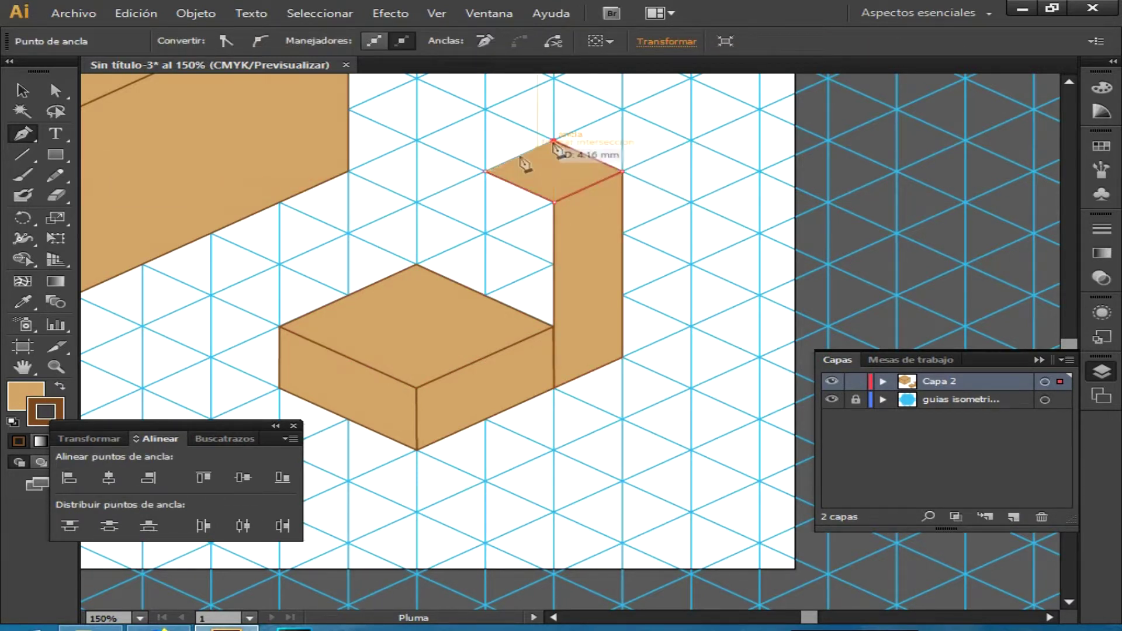
pyautogui.click(485, 172)
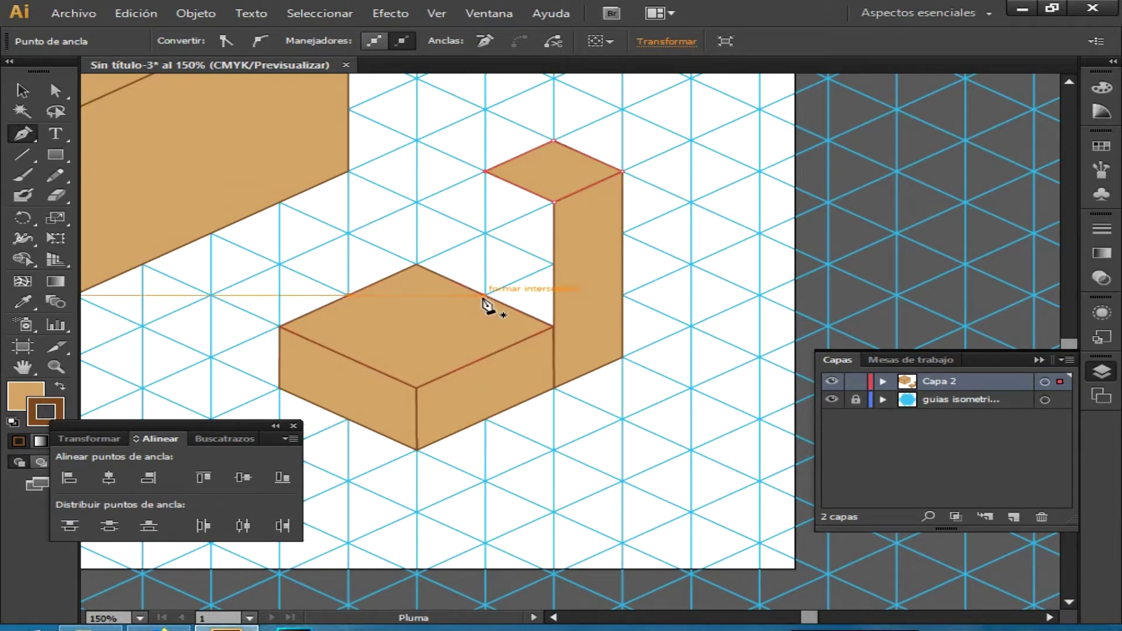
# Draw the tall column's left face one grid cell wide and two high, between its top face and the low block's top
pyautogui.click(485, 296)
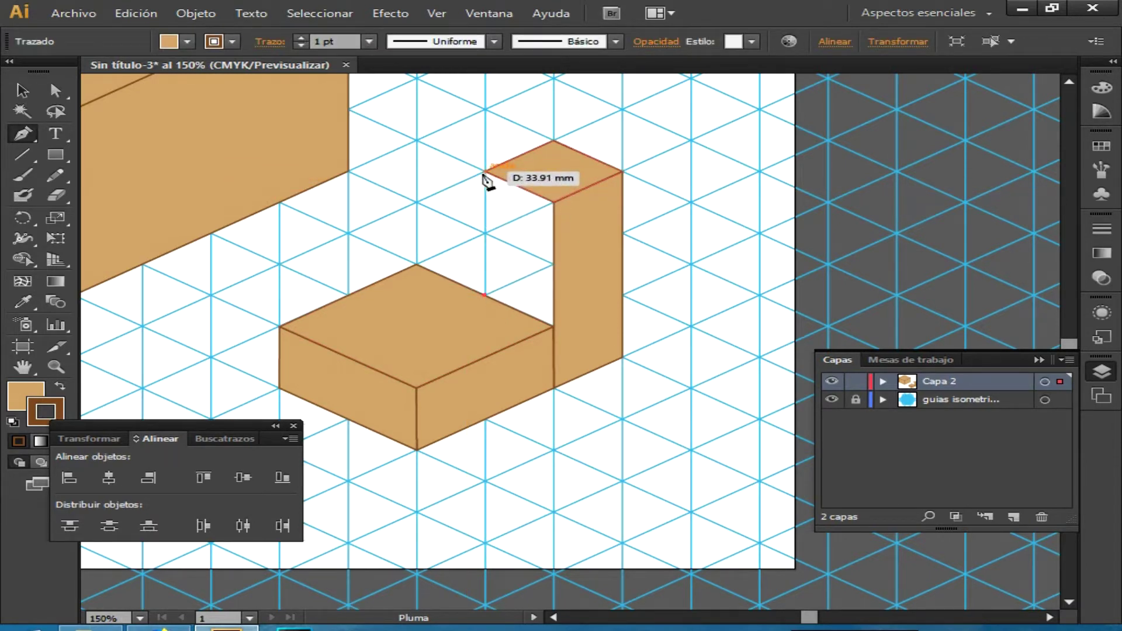
pyautogui.click(485, 172)
pyautogui.click(553, 203)
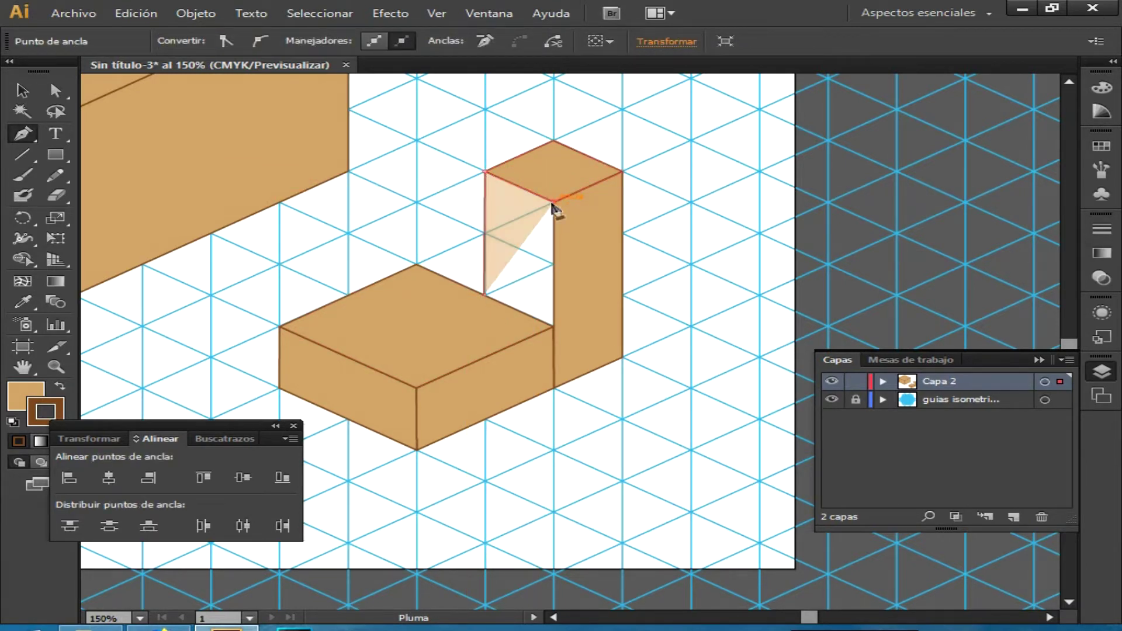
pyautogui.click(554, 328)
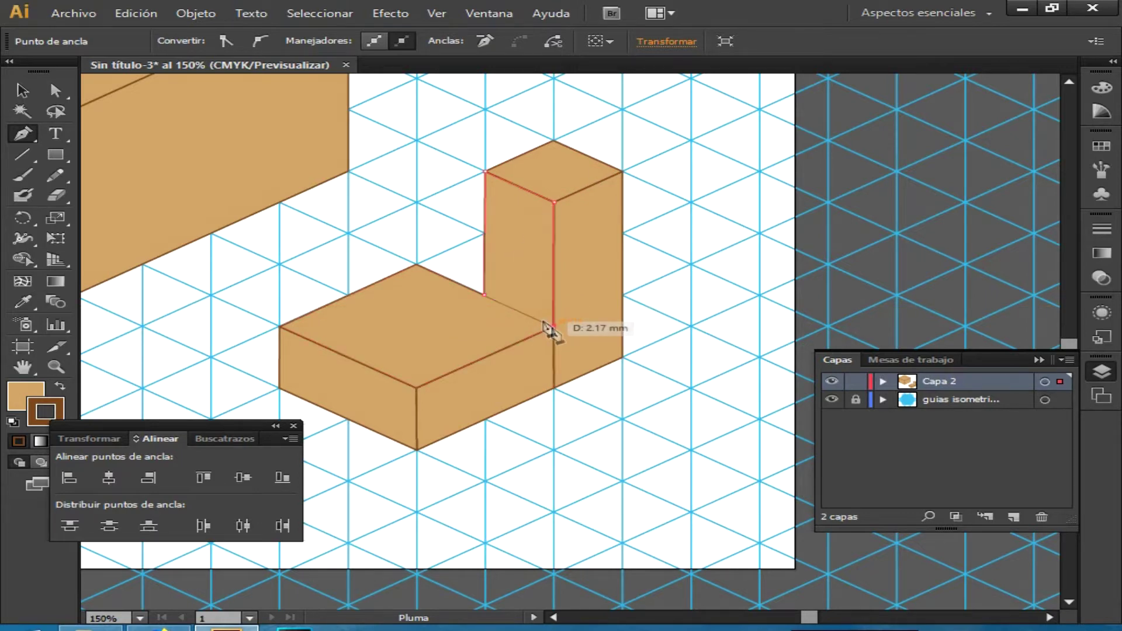
pyautogui.click(483, 295)
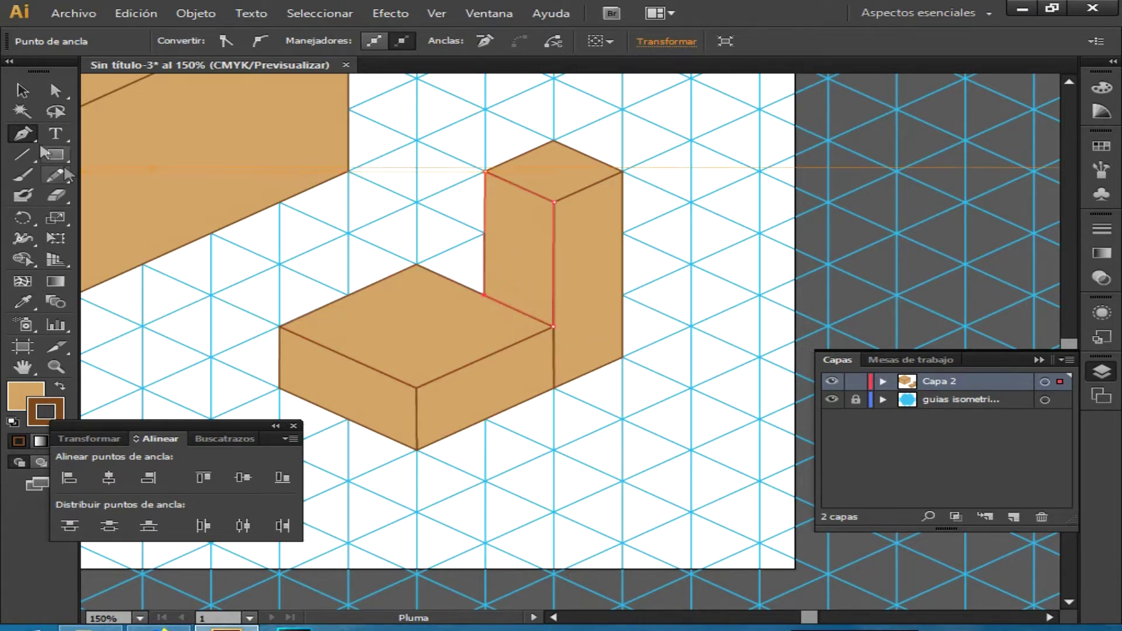
# Fill the large box's top face with a medium-dark brown swatch
pyautogui.click(25, 93)
pyautogui.hotkey('ctrl', '-')
pyautogui.hotkey('ctrl', '-')
pyautogui.hotkey('ctrl', '-')
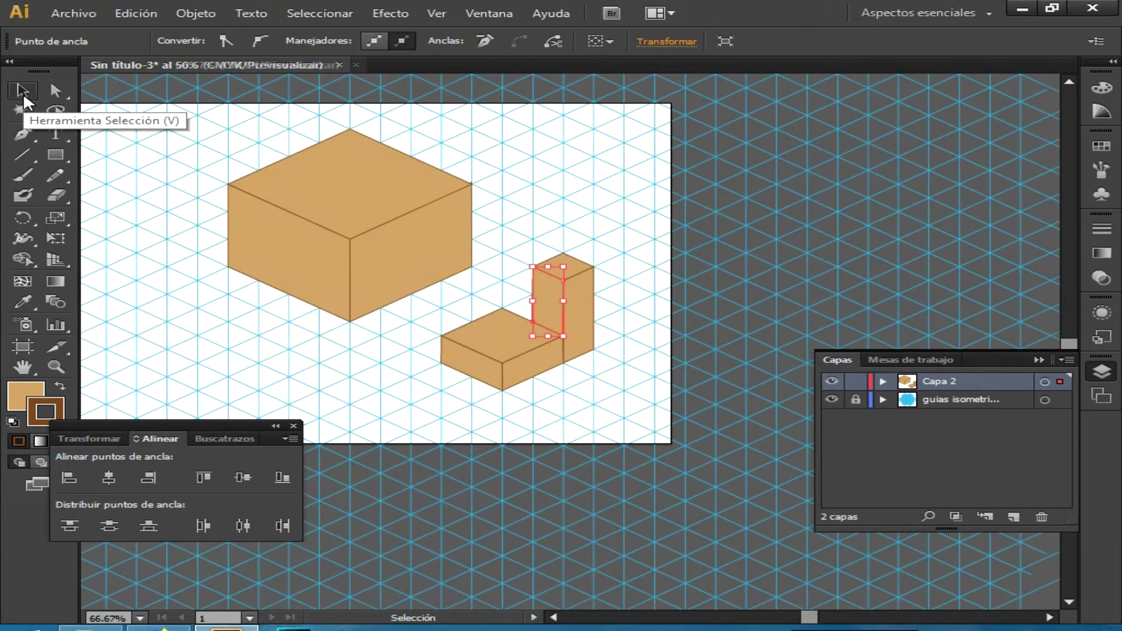
pyautogui.click(436, 224)
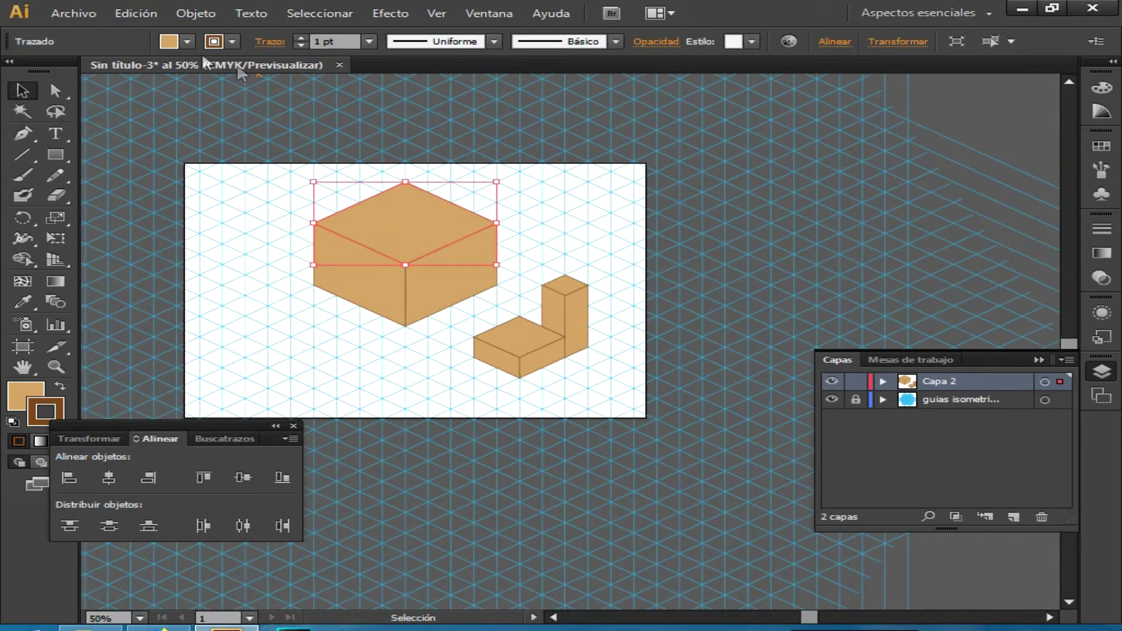
pyautogui.click(187, 41)
pyautogui.click(167, 103)
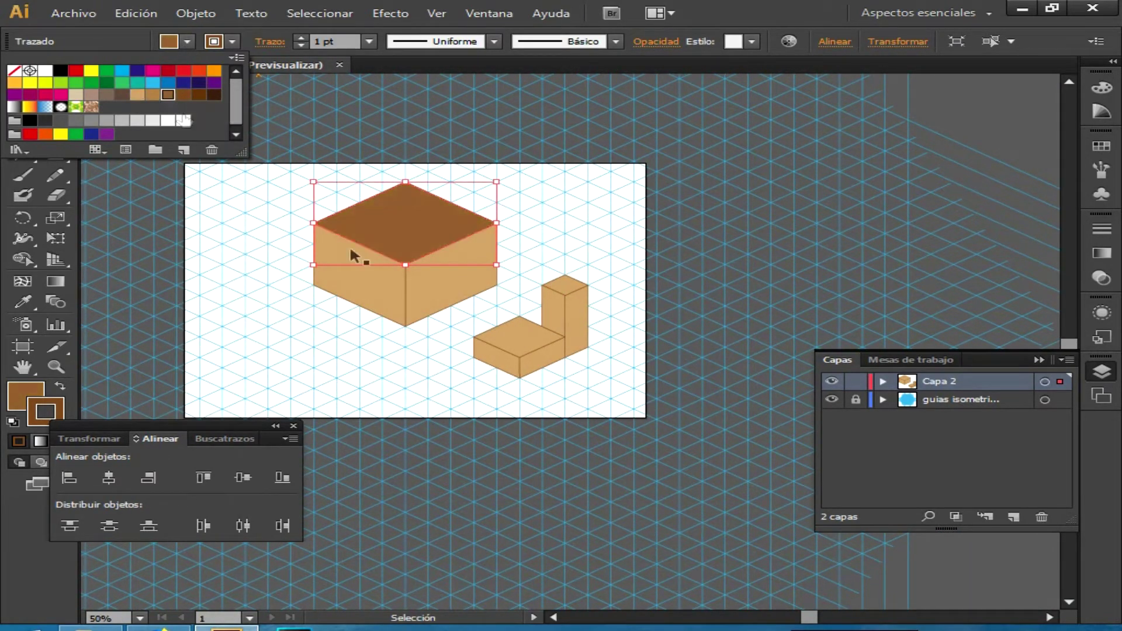
# Fill the large box's right face with the brown swatch one shade darker than its left face
pyautogui.click(439, 318)
pyautogui.click(436, 310)
pyautogui.click(187, 41)
pyautogui.click(153, 96)
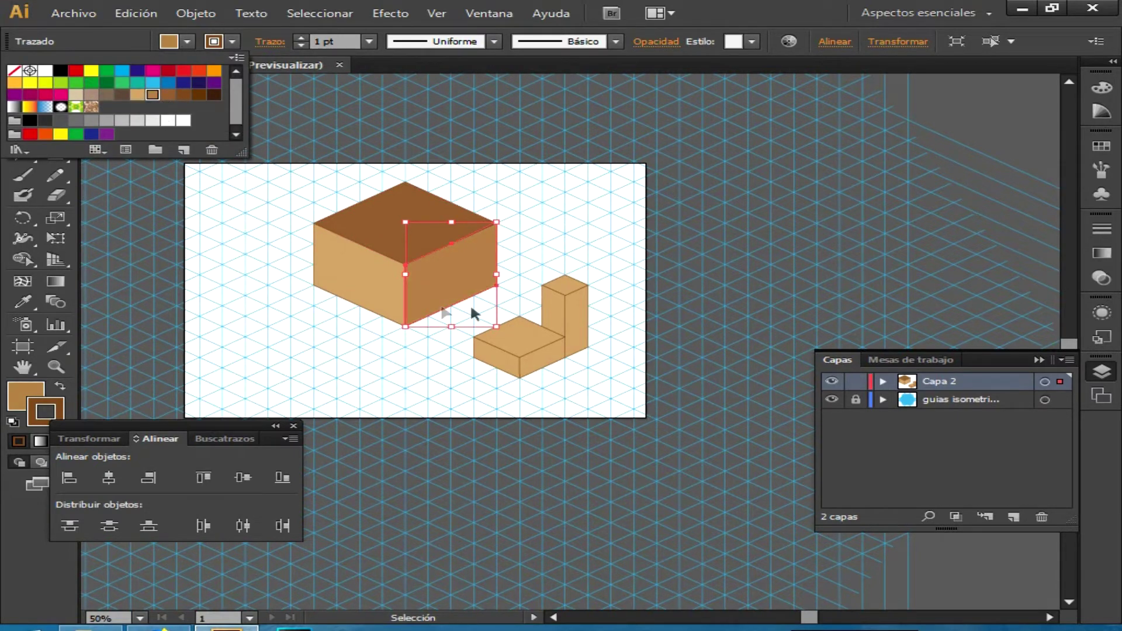
pyautogui.doubleClick(573, 307)
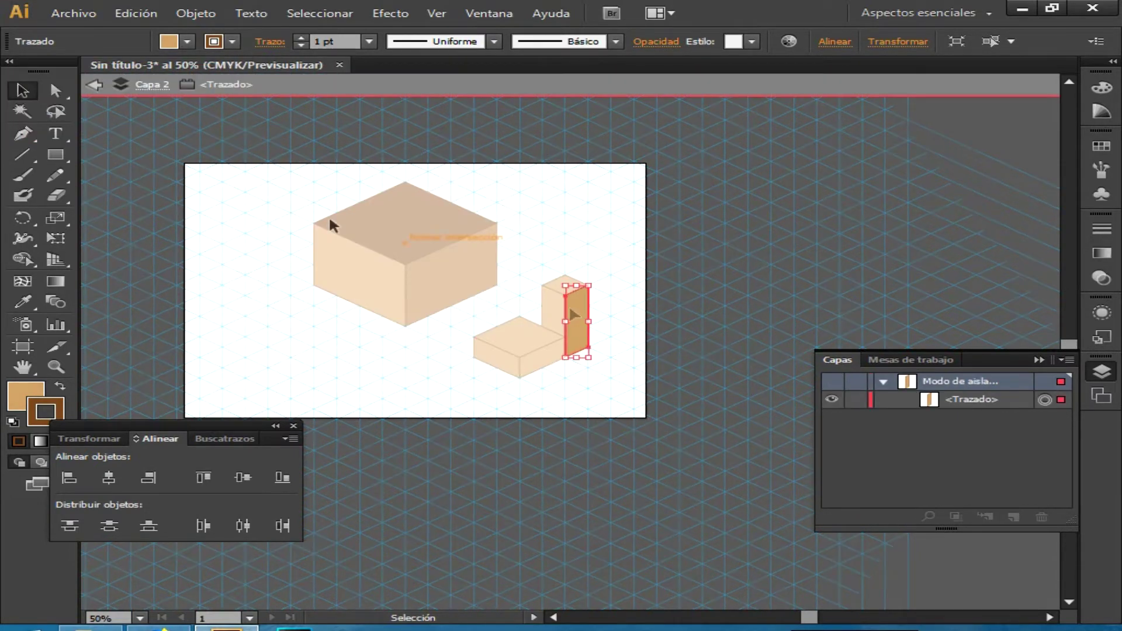
pyautogui.click(96, 85)
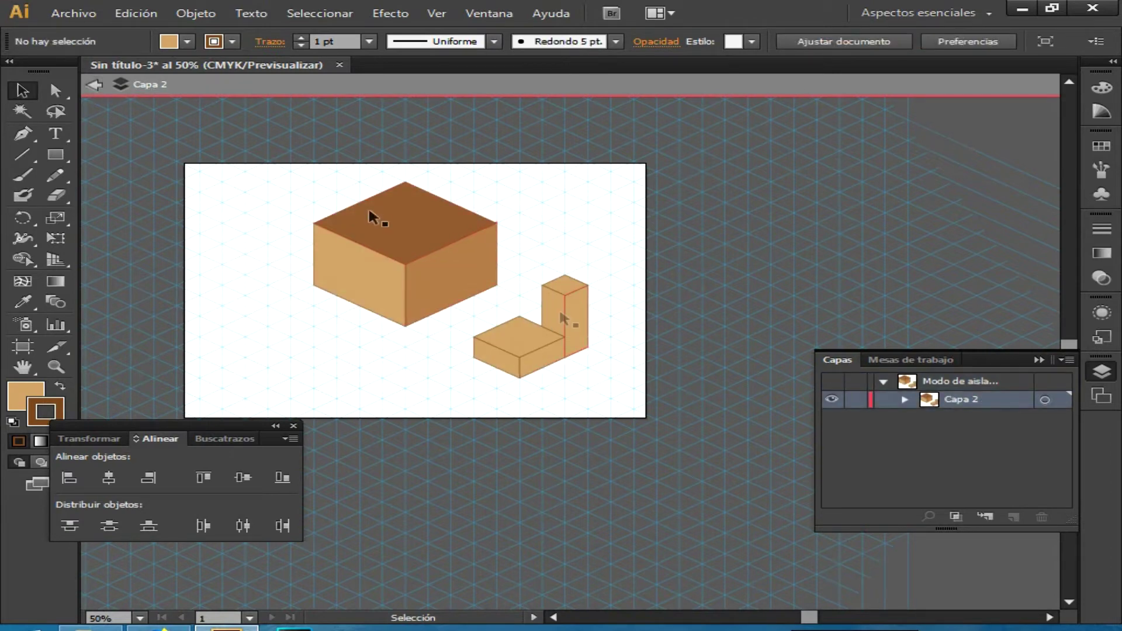
pyautogui.click(93, 85)
# Fill the tall column's right face with a very dark brown swatch
pyautogui.click(576, 323)
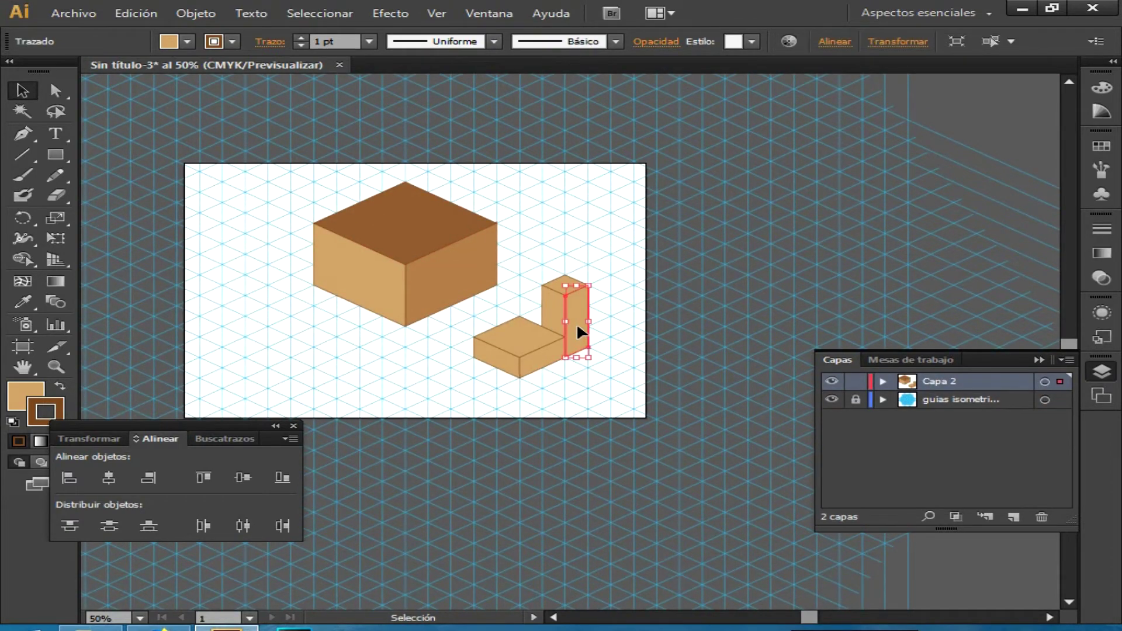
pyautogui.click(189, 45)
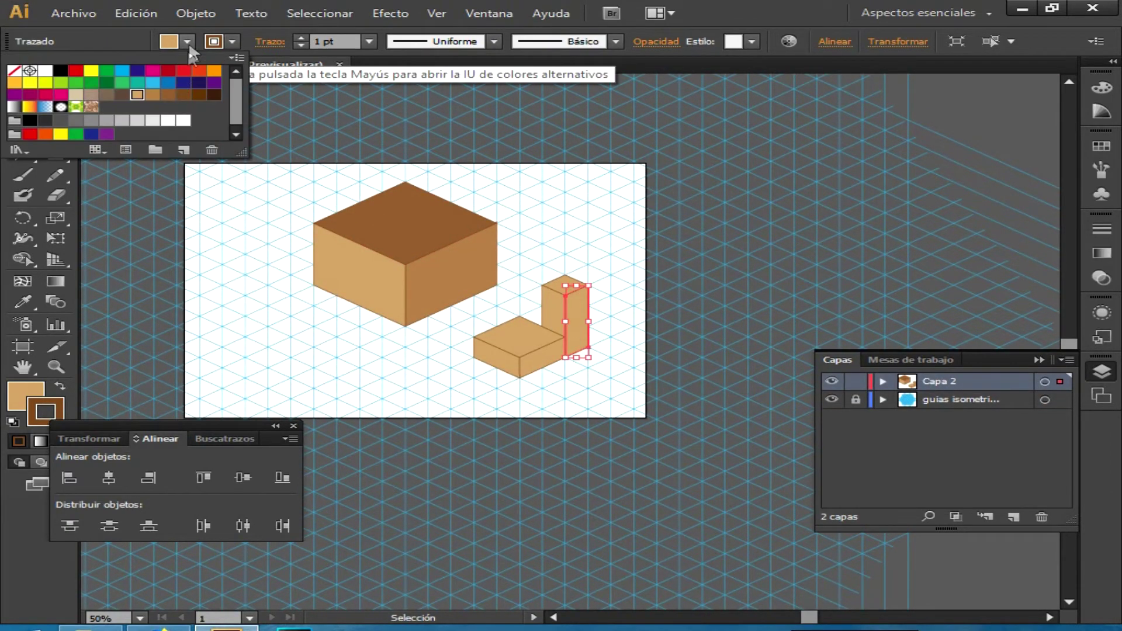
pyautogui.click(198, 96)
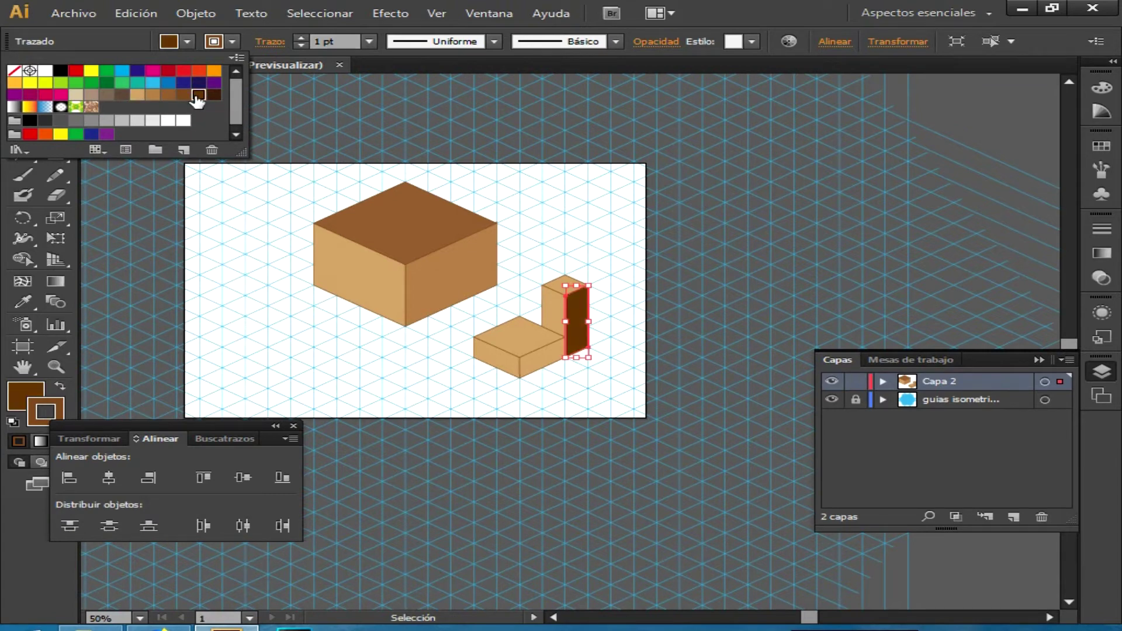
# Fill the tall column's small top face with the same medium-dark brown as the large box's top
pyautogui.click(562, 283)
pyautogui.click(563, 284)
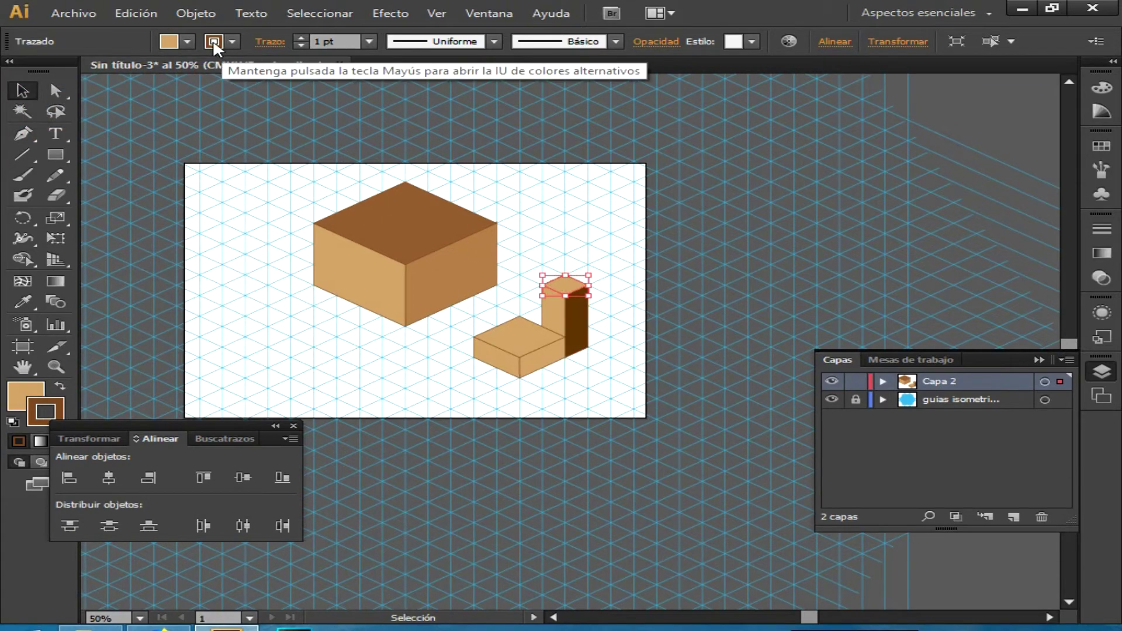
pyautogui.click(187, 42)
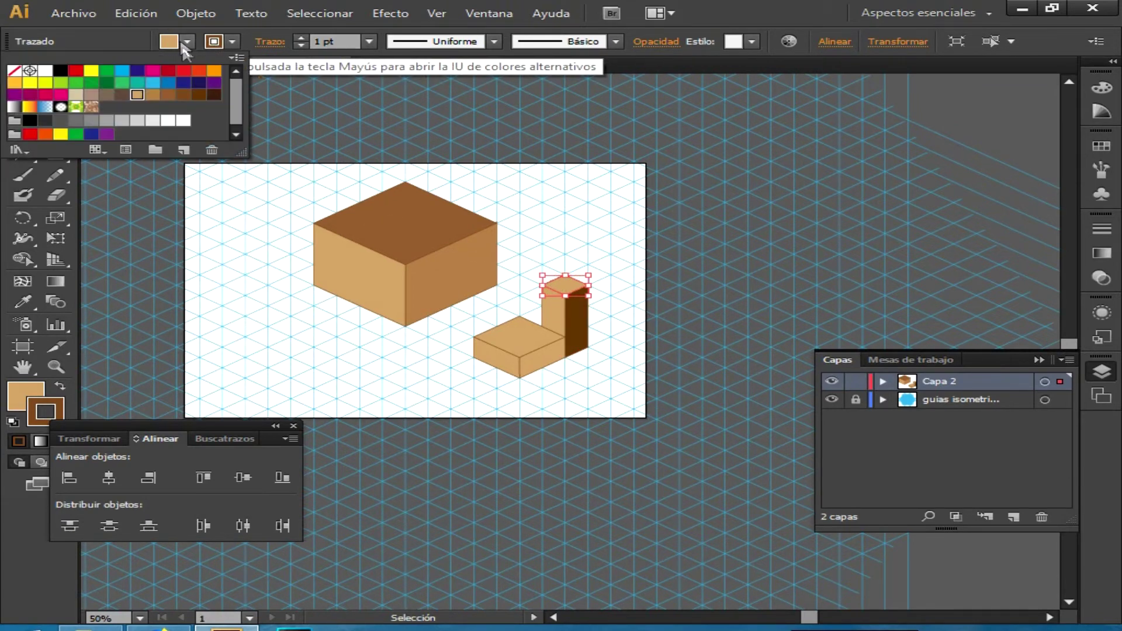
pyautogui.click(162, 96)
pyautogui.click(273, 284)
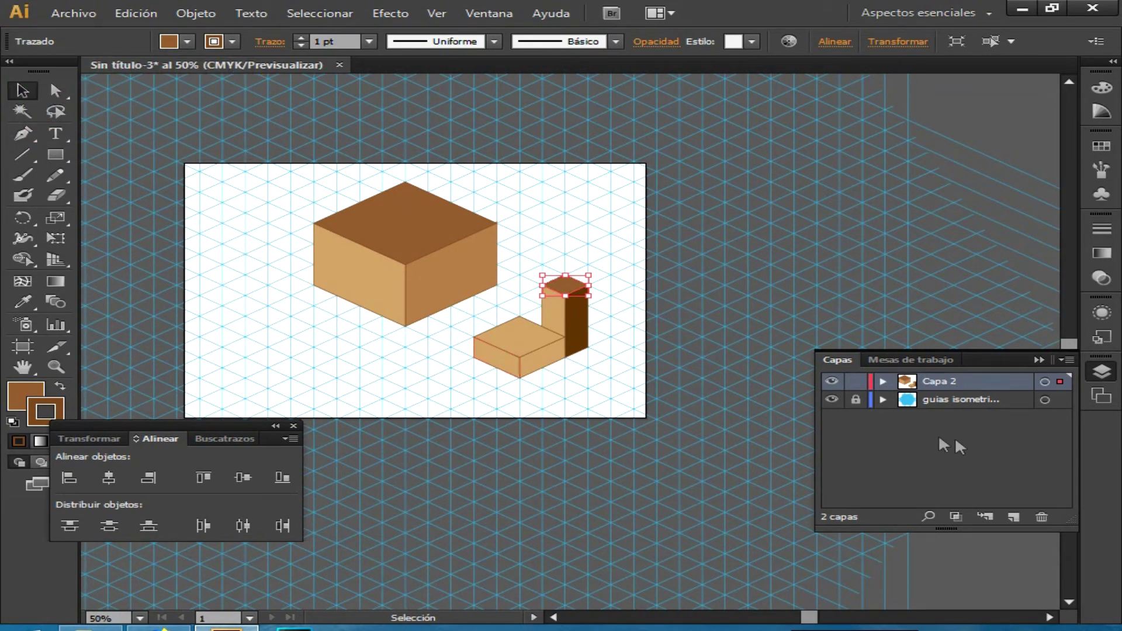
# Hide the locked isometric guides layer and deselect all artwork to leave only the shaded blocks on the artboard
pyautogui.click(836, 400)
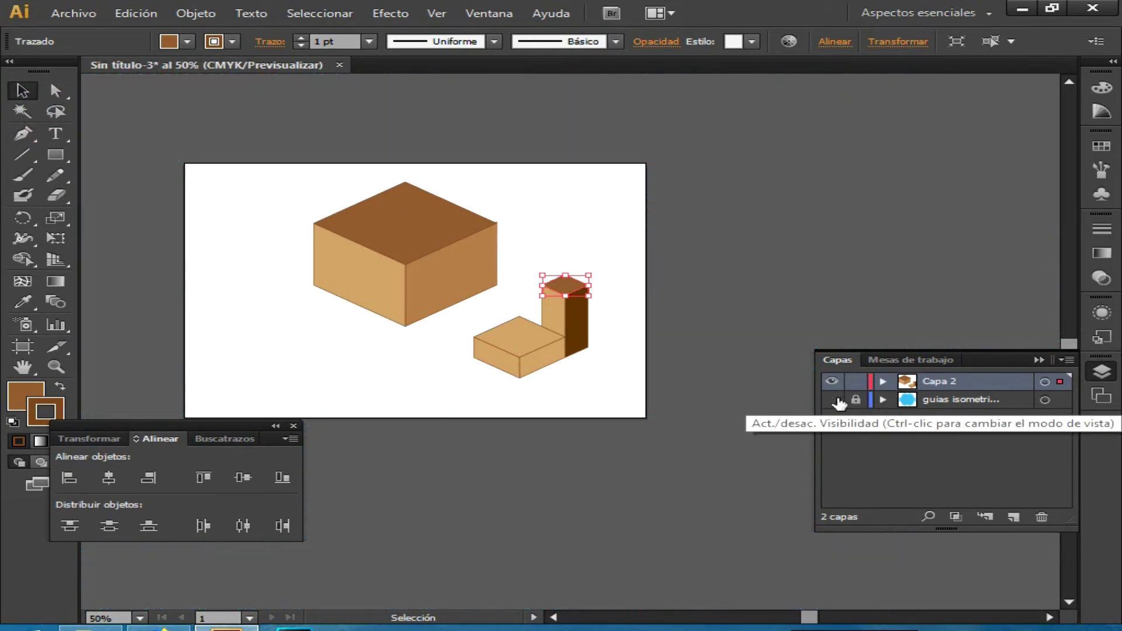
pyautogui.click(670, 380)
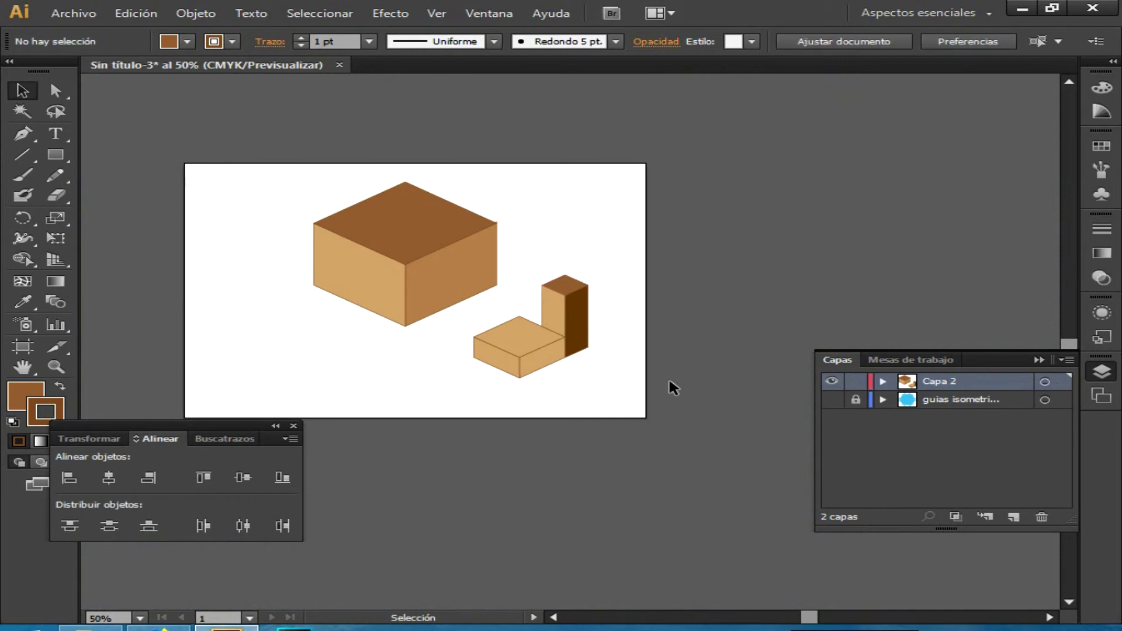
pyautogui.click(831, 403)
pyautogui.click(830, 403)
pyautogui.click(831, 403)
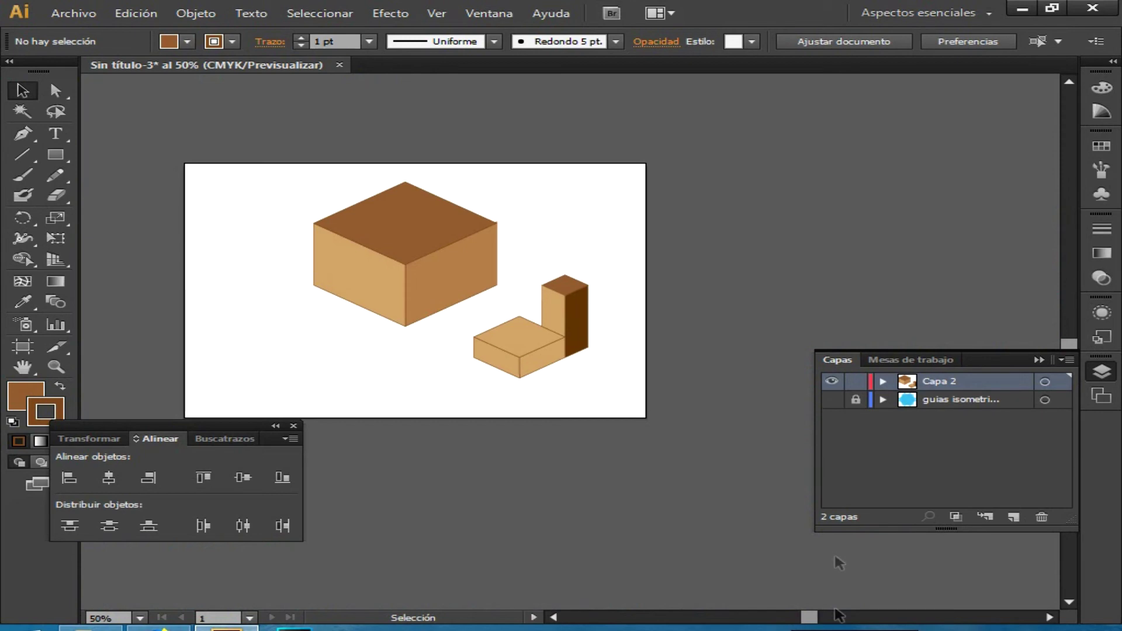